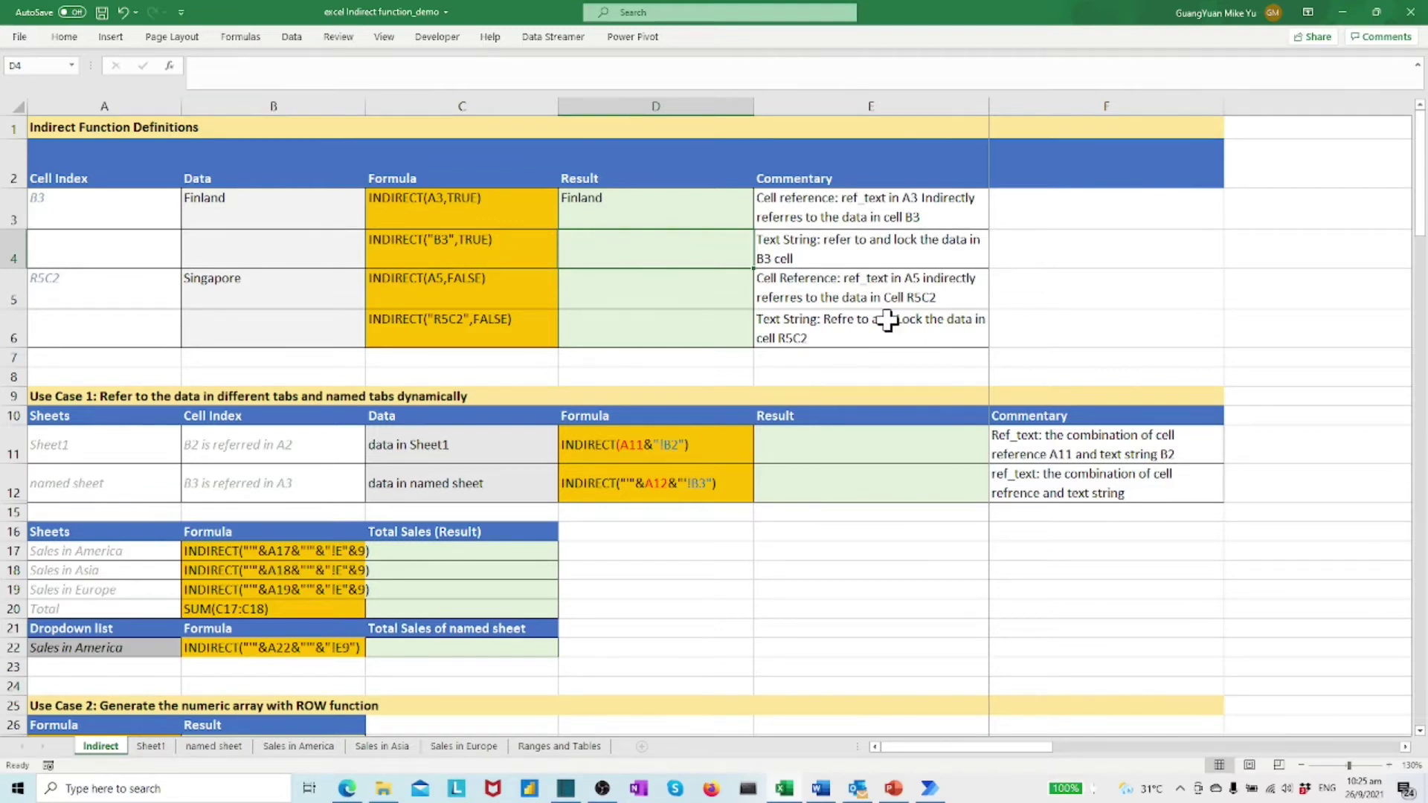
# Enter the formula =INDIRECT("B3",TRUE) in cell D4, using a text string in A1 style as the reference.
pyautogui.write('=')
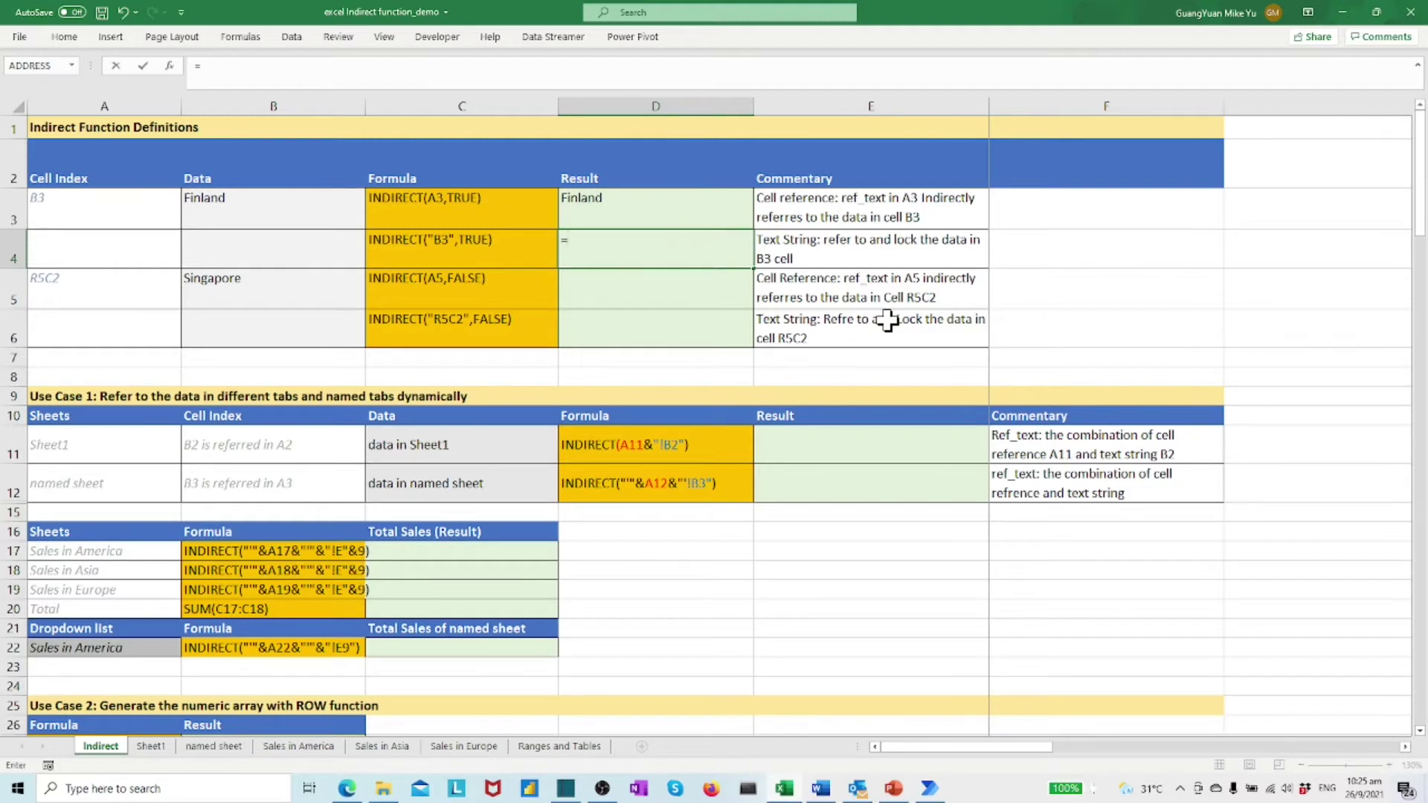
pyautogui.write('indir')
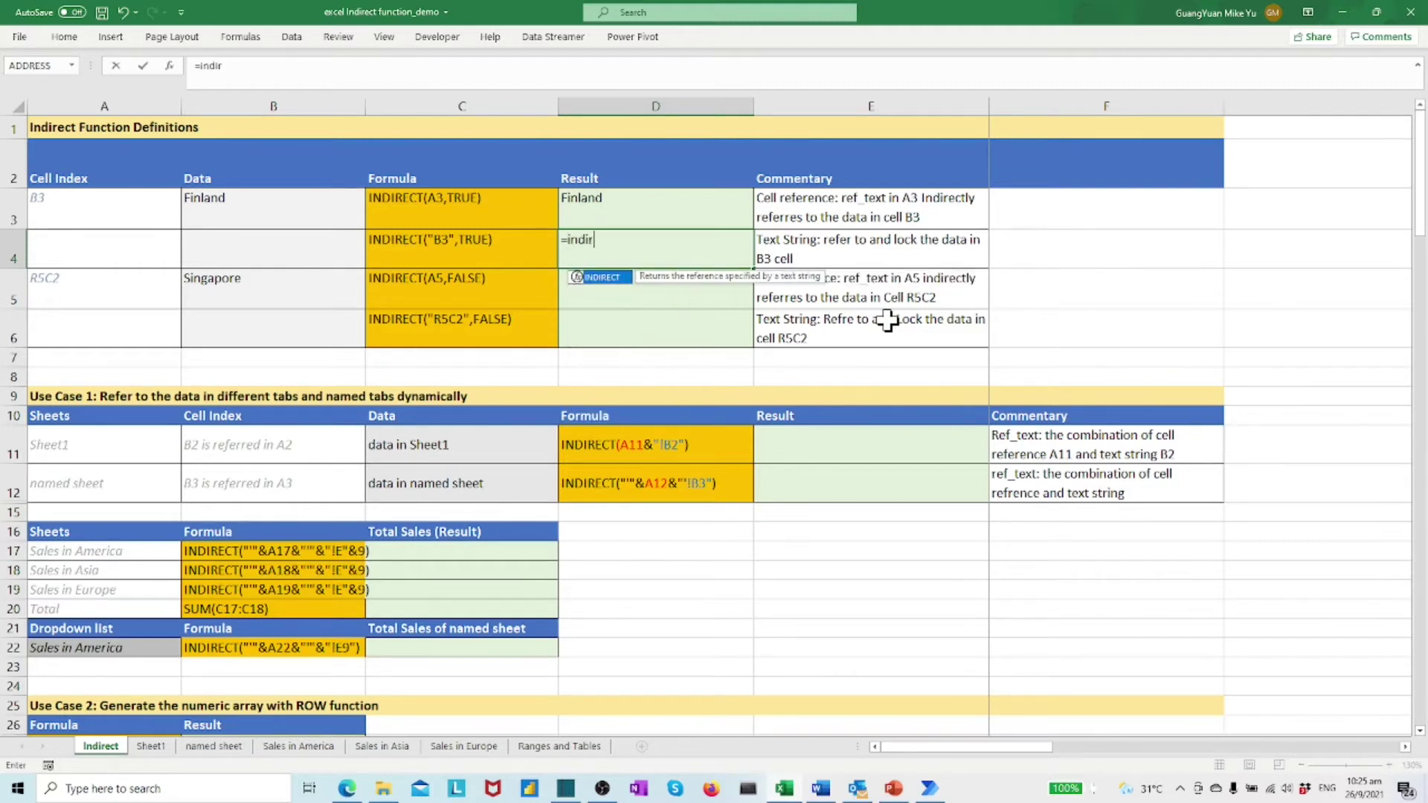
pyautogui.write('ect(')
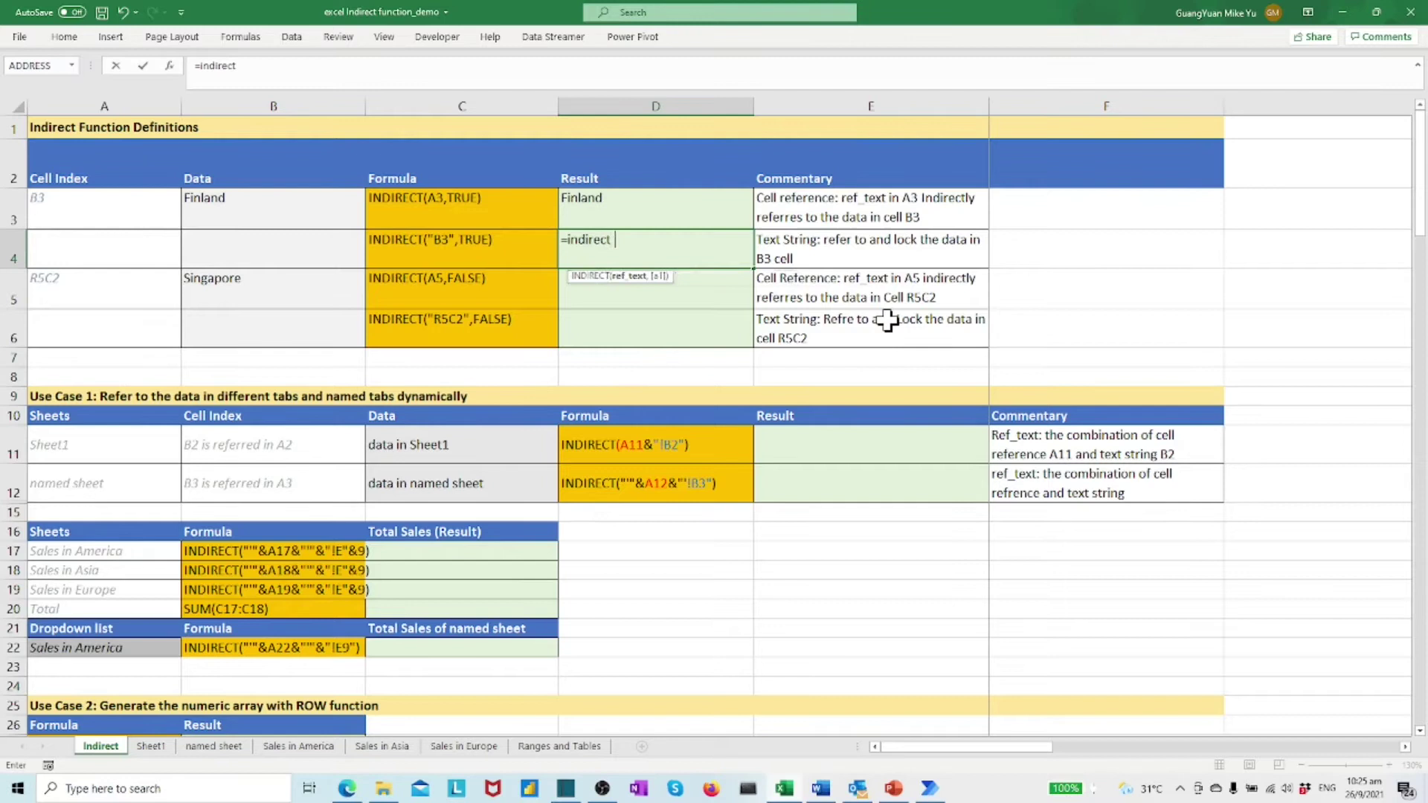
pyautogui.write('"B3",')
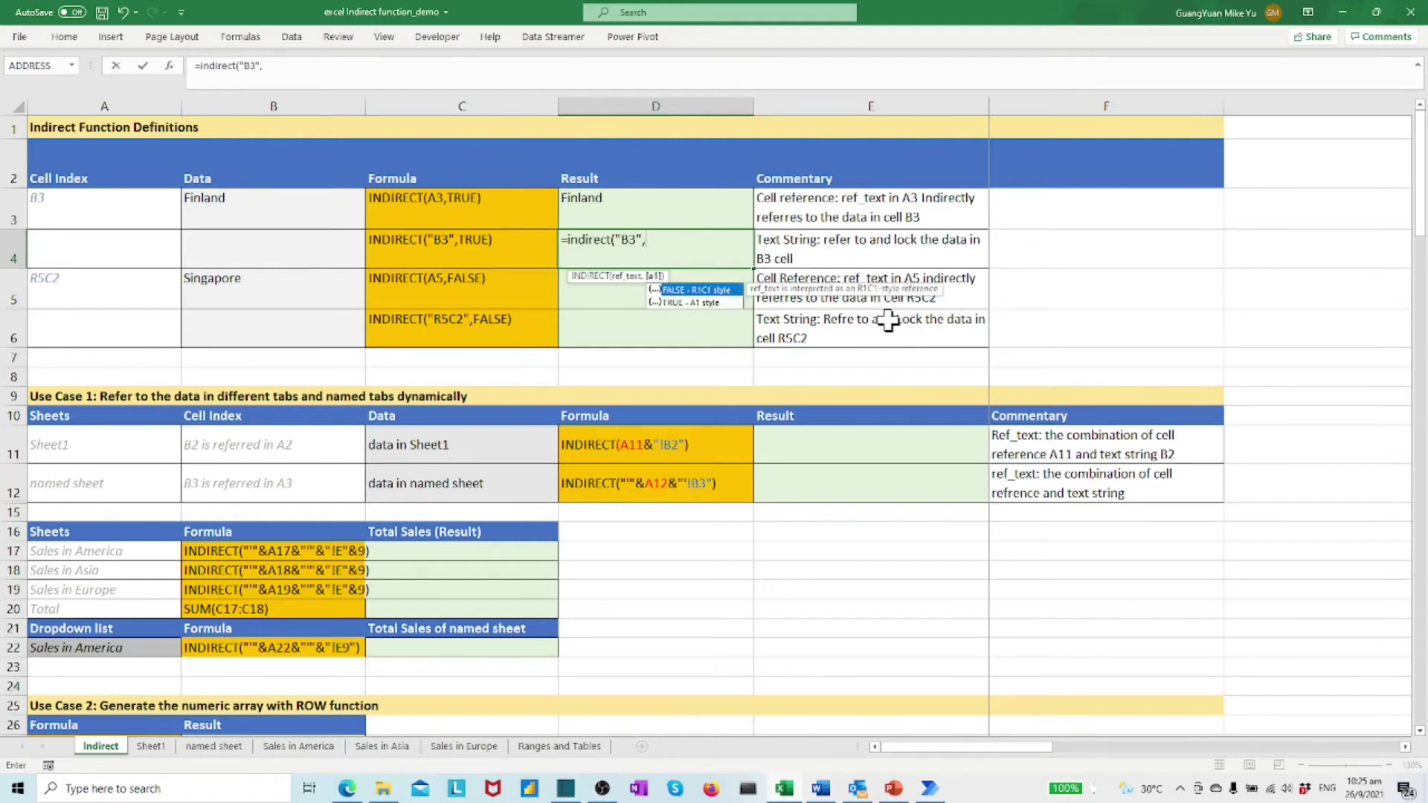
pyautogui.doubleClick(712, 302)
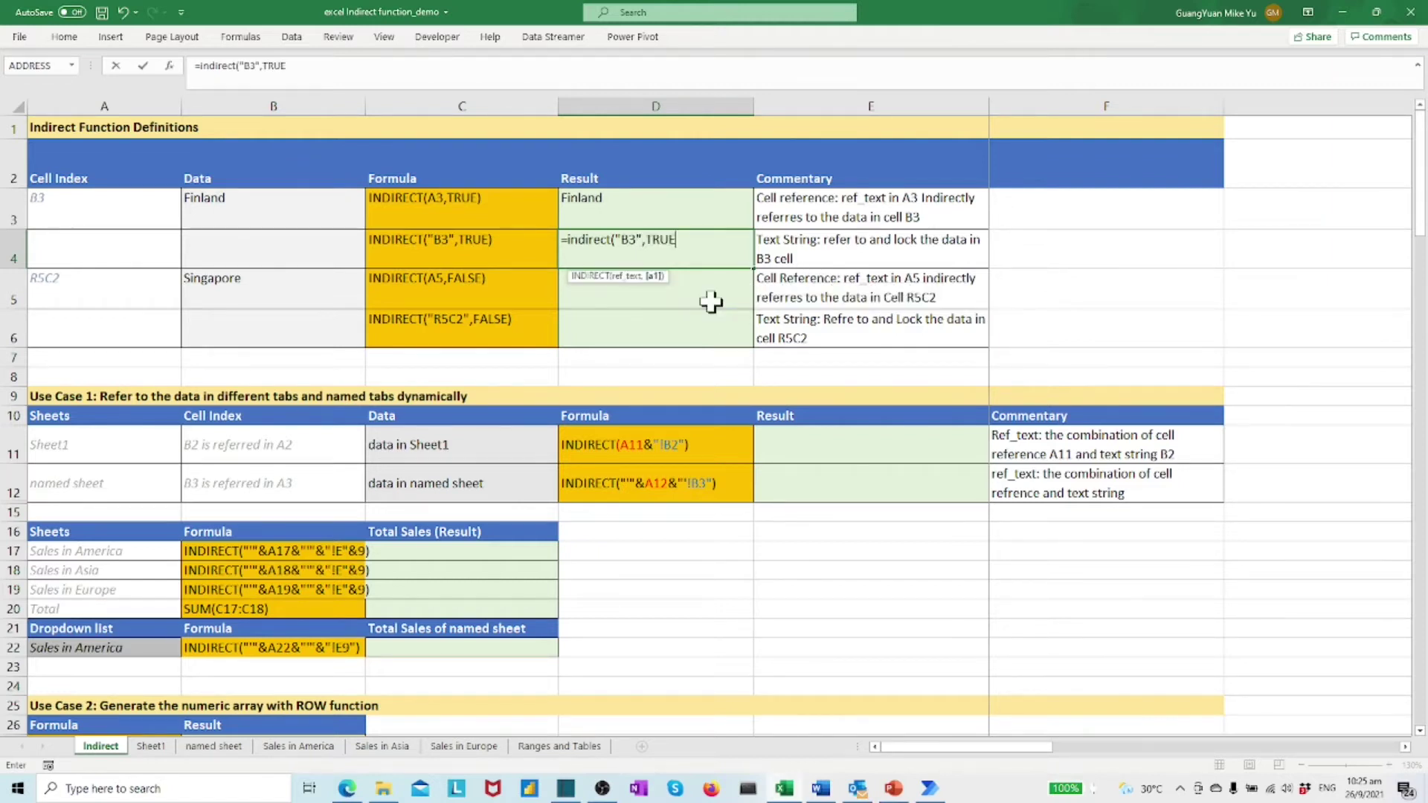
pyautogui.write(')')
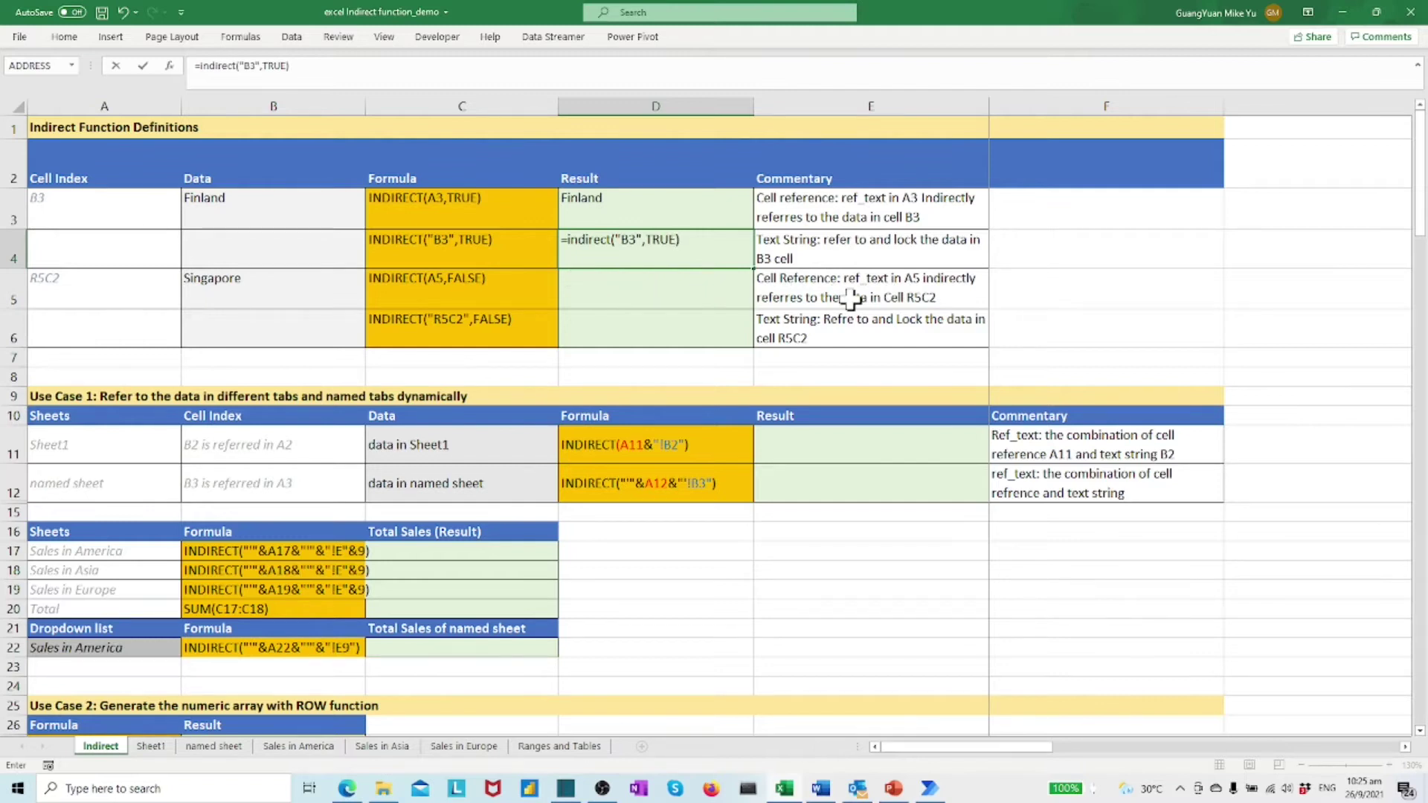
pyautogui.press('Return')
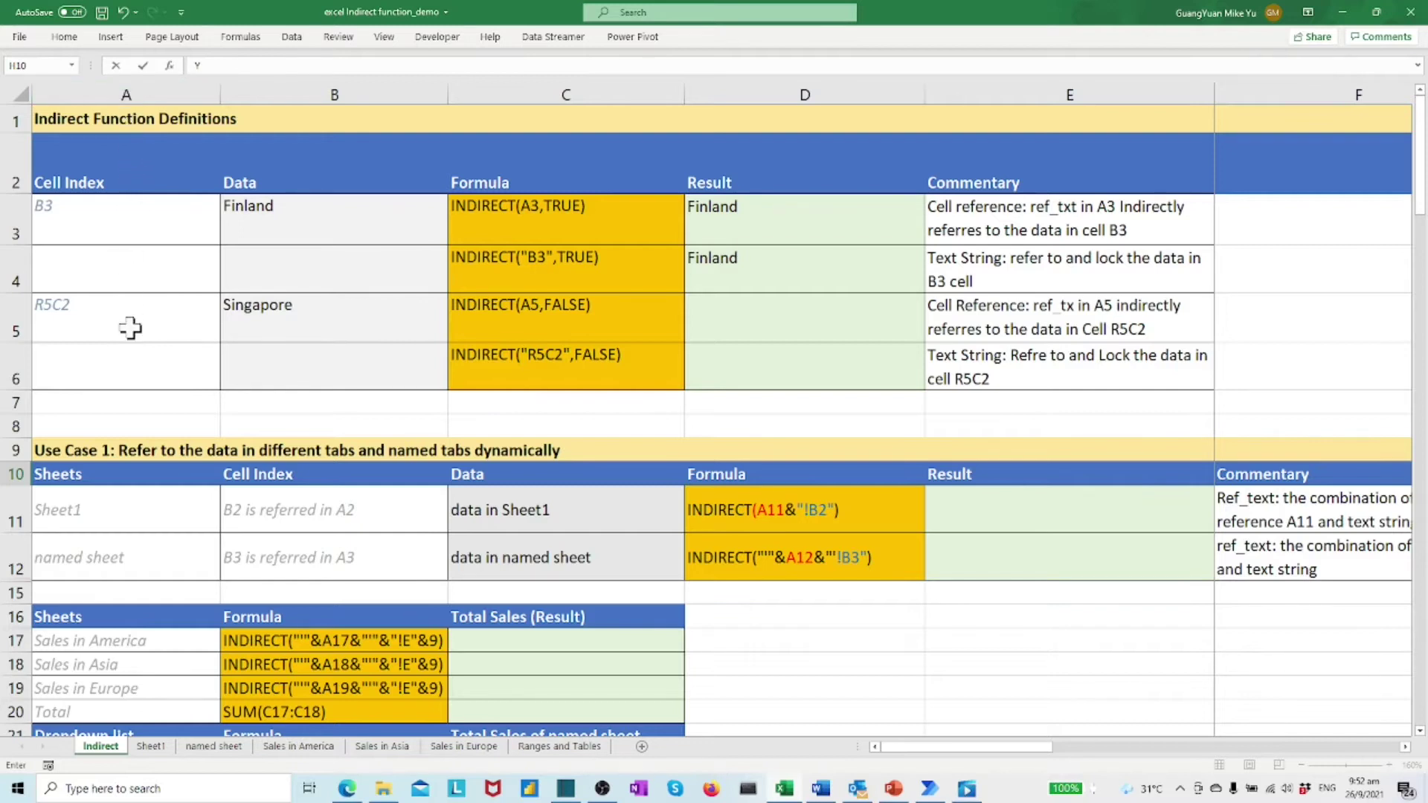
# Enter the formula =INDIRECT(A5,FALSE) in cell D5, using cell A5 as an R1C1-style reference.
pyautogui.click(769, 331)
pyautogui.write('=indirect')
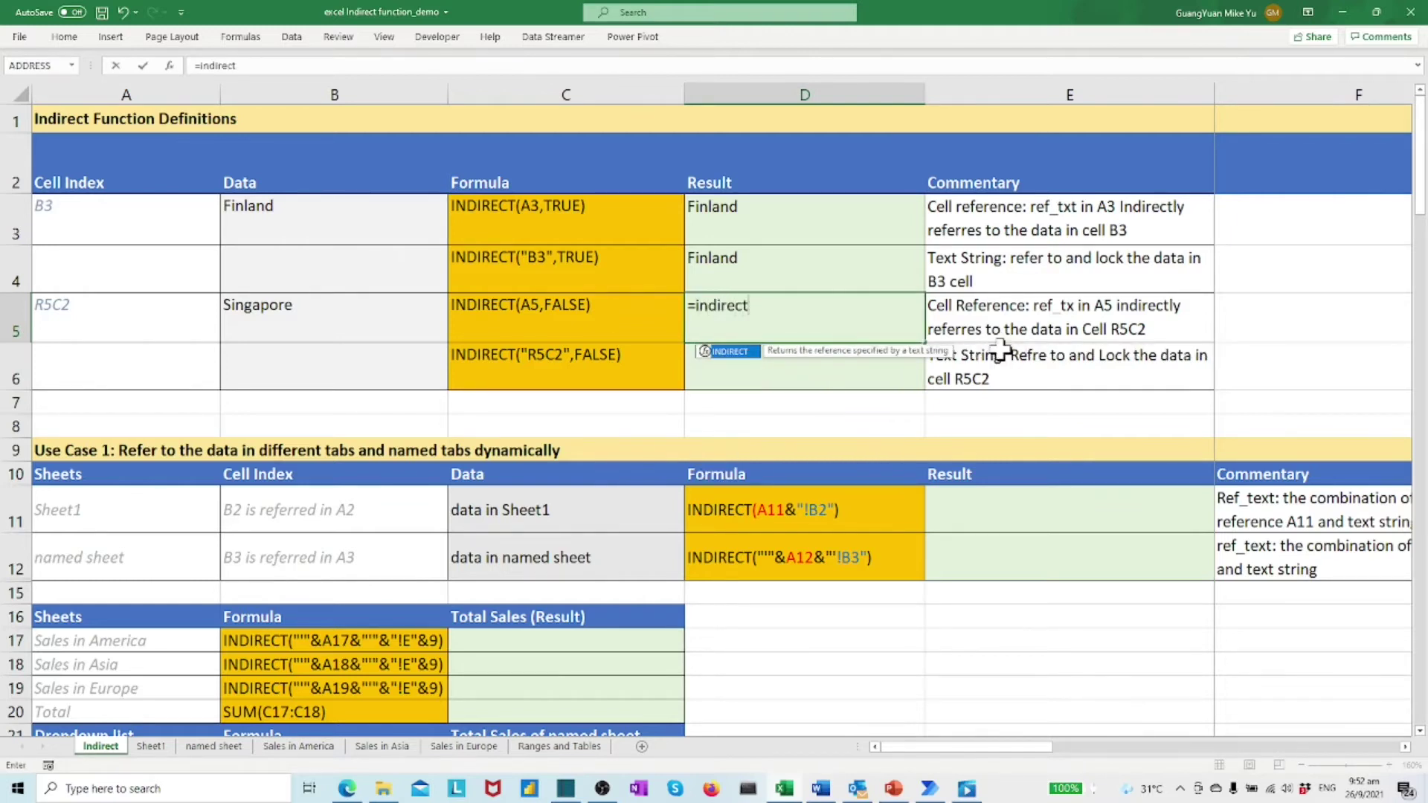
pyautogui.write('(')
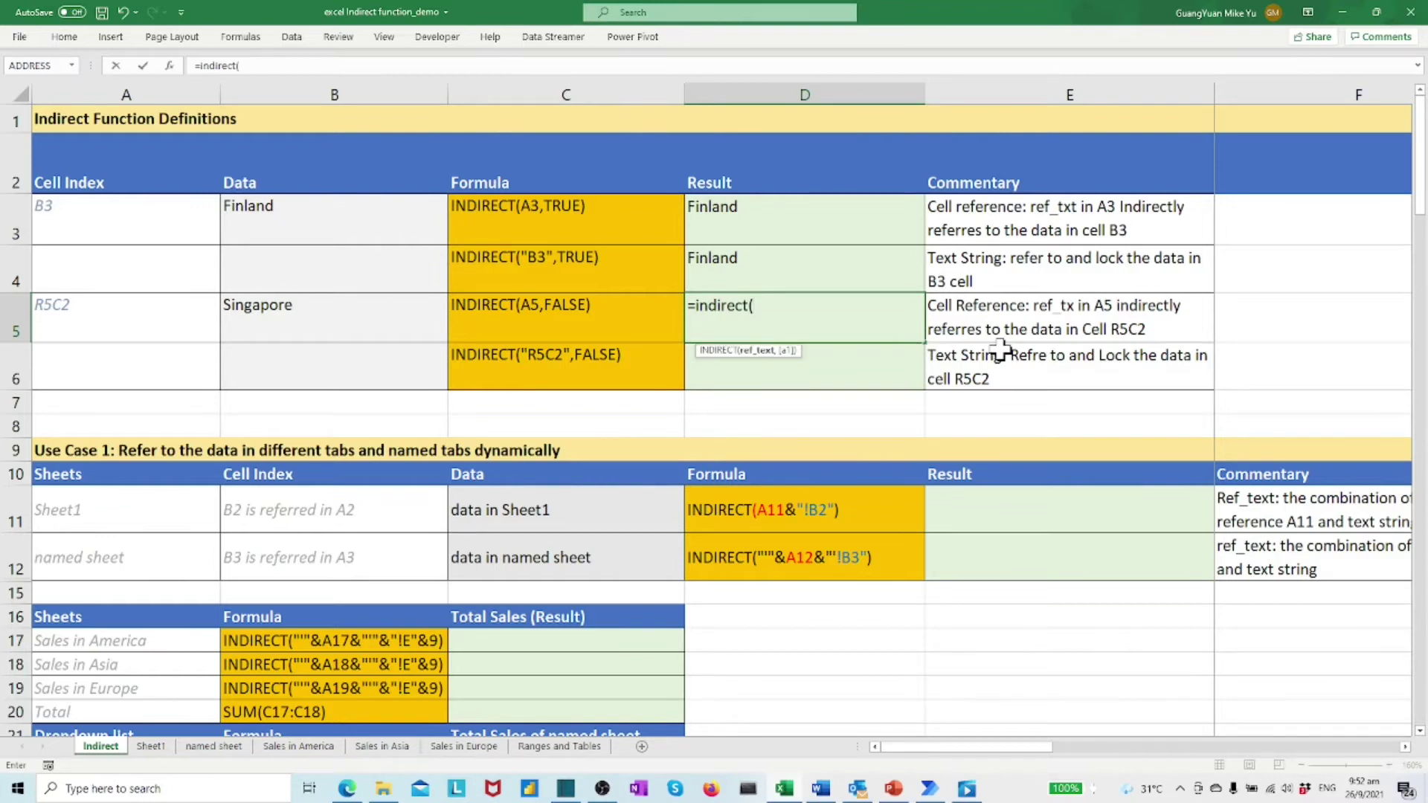
pyautogui.click(154, 325)
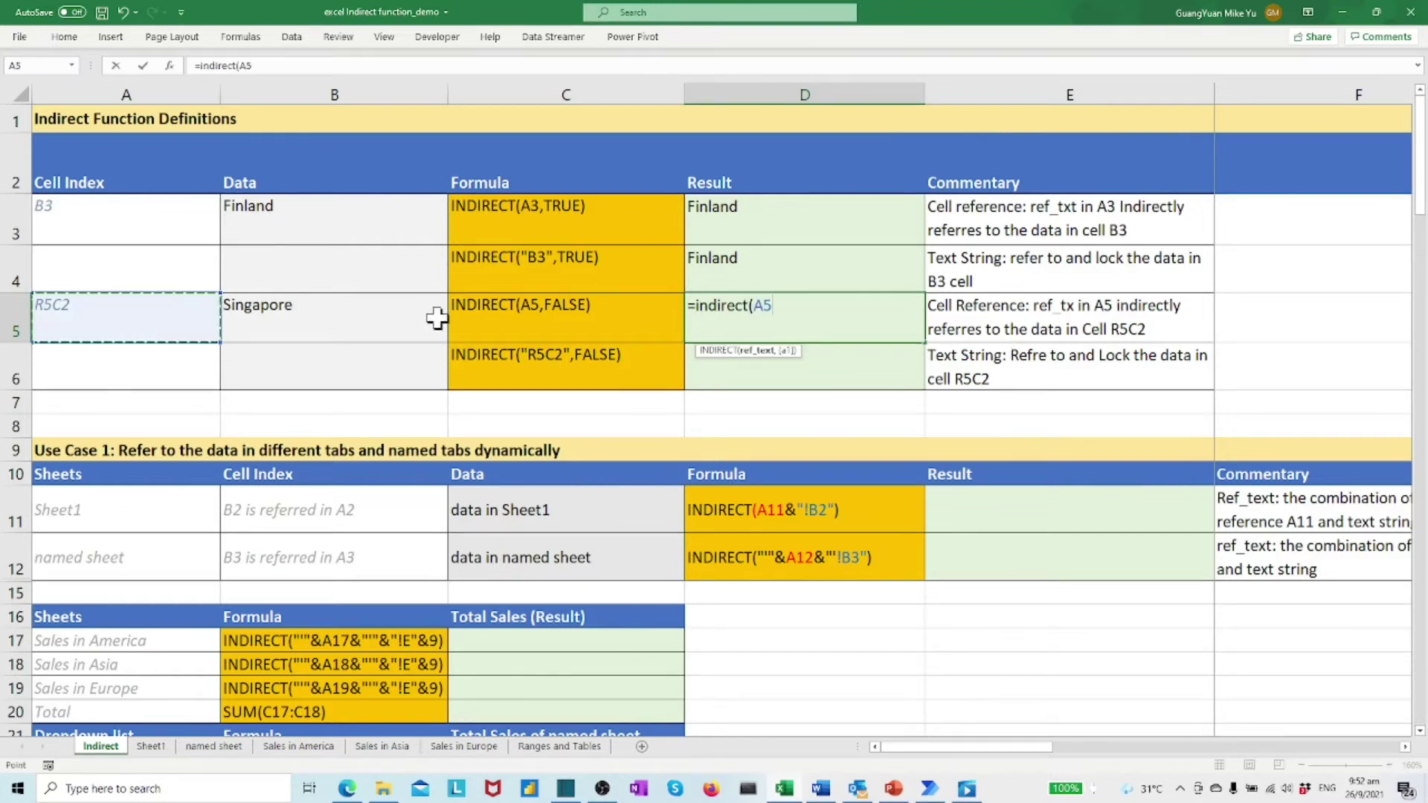
pyautogui.write(',')
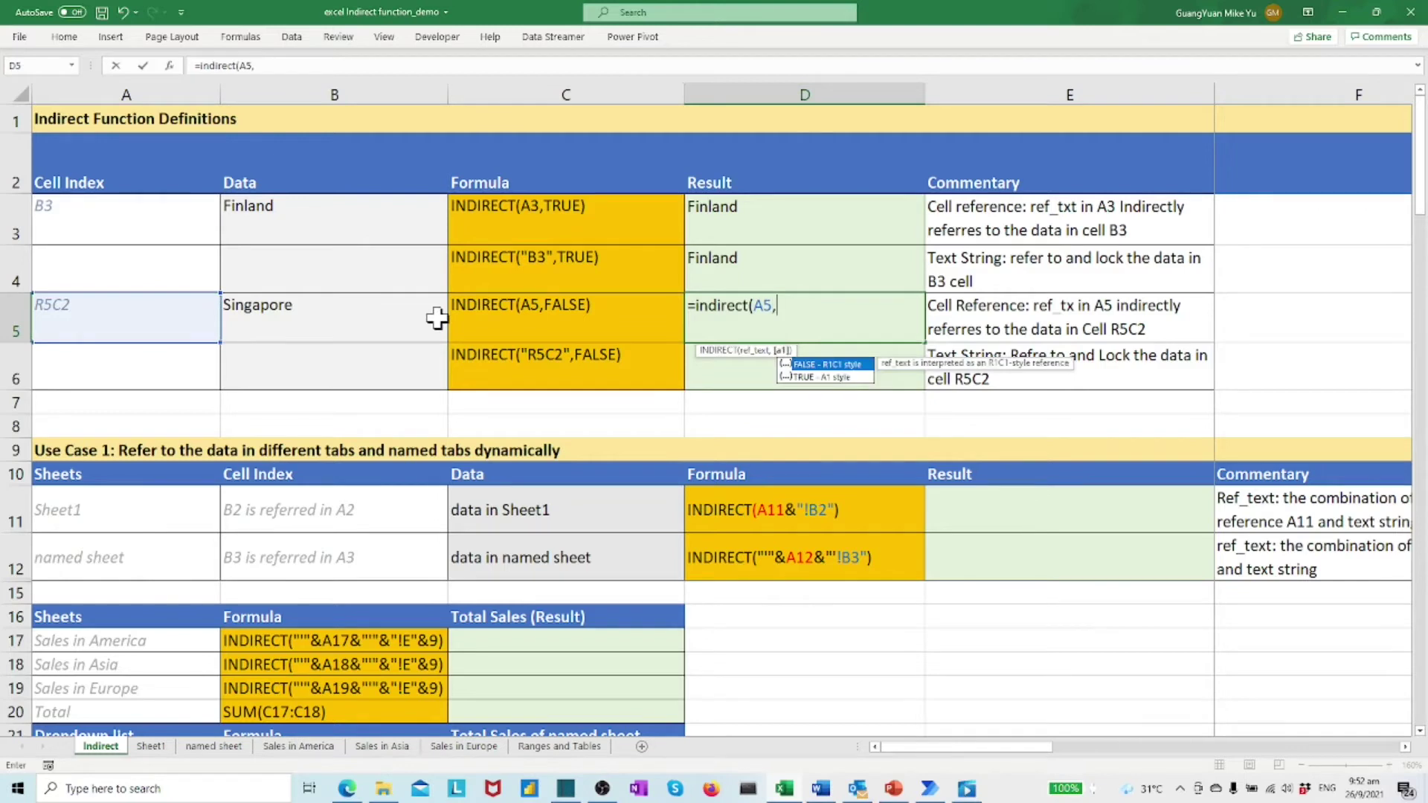
pyautogui.doubleClick(846, 365)
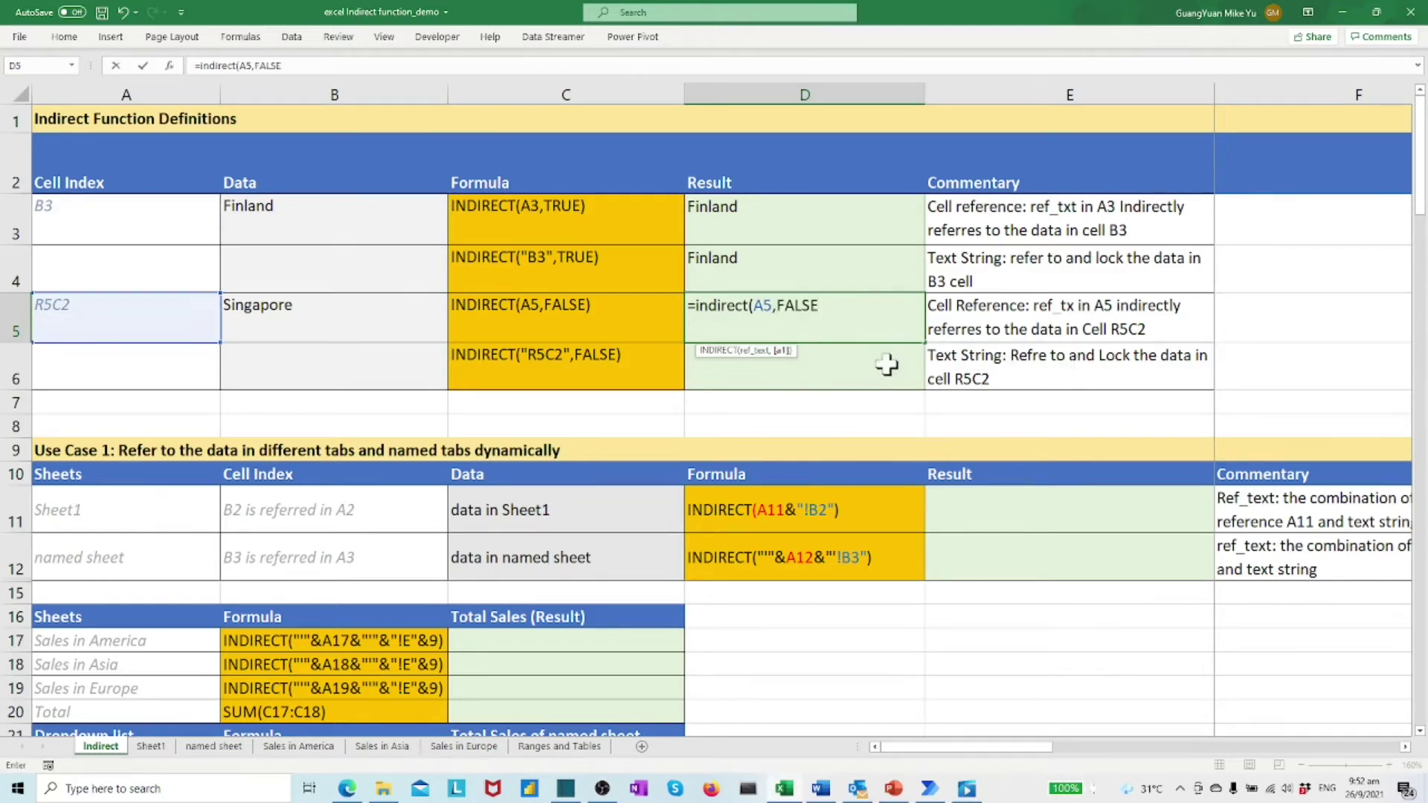
pyautogui.write(')')
pyautogui.press('Return')
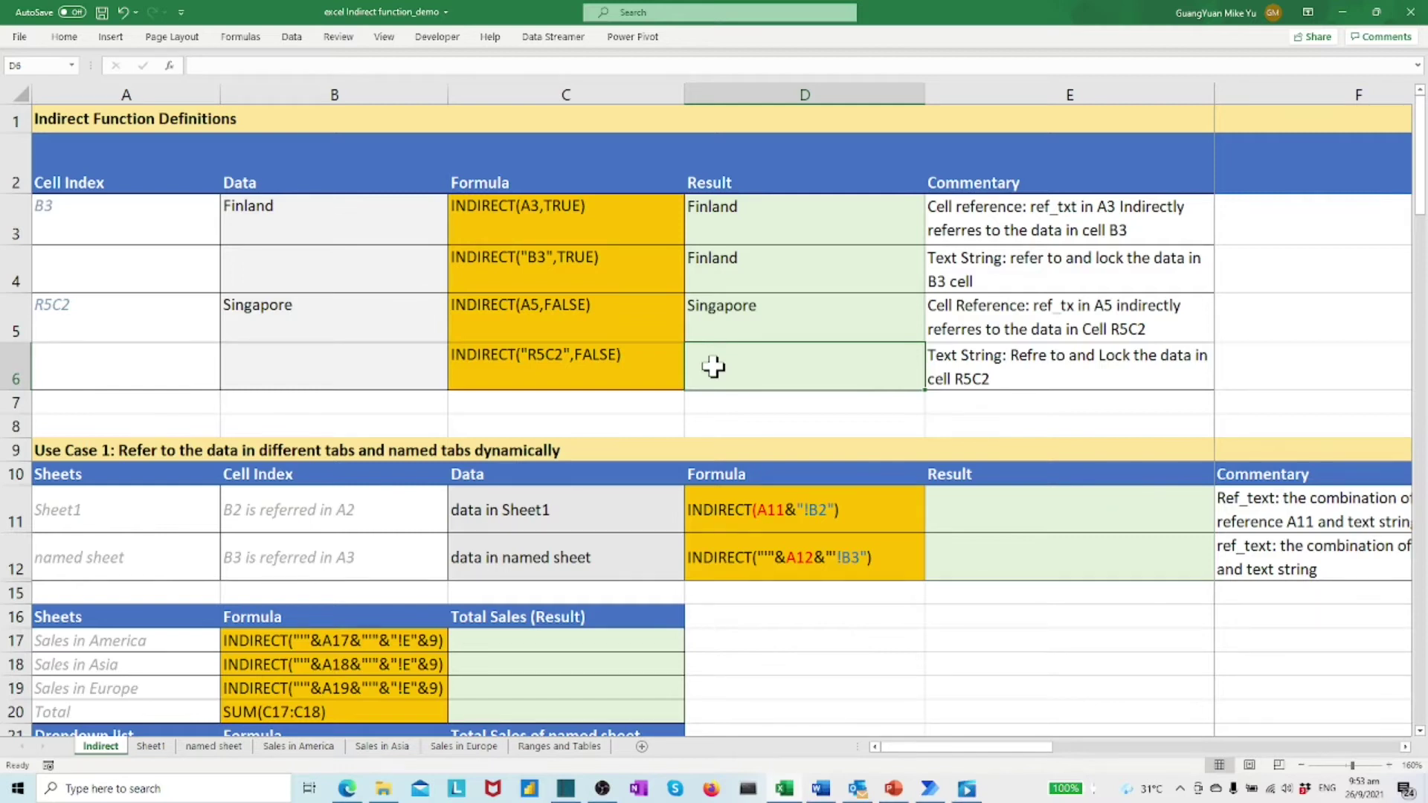
# Enter the formula =INDIRECT("R5C2",FALSE) in cell D6, using a text string in R1C1 style as the reference.
pyautogui.write('=indirect(')
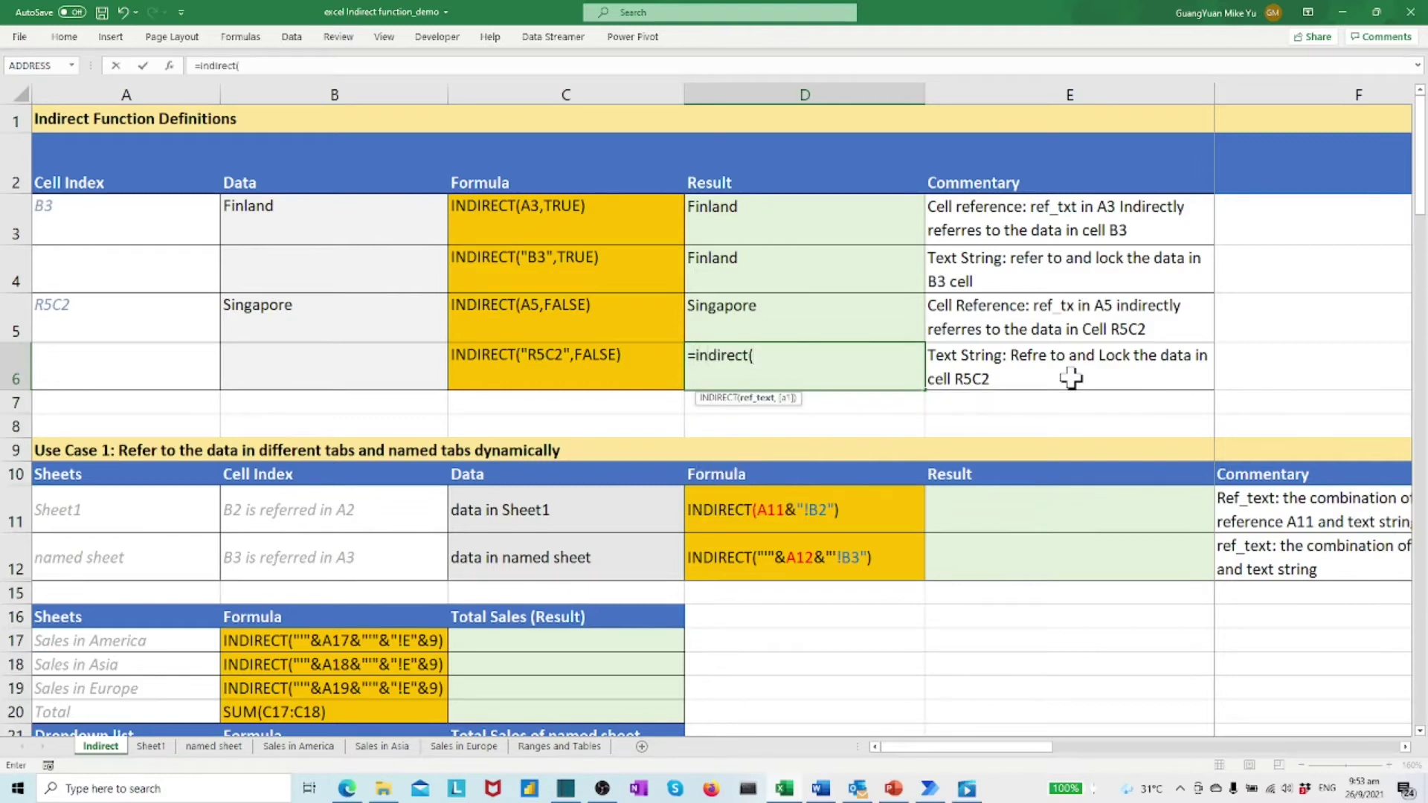
pyautogui.write('"R5C2",')
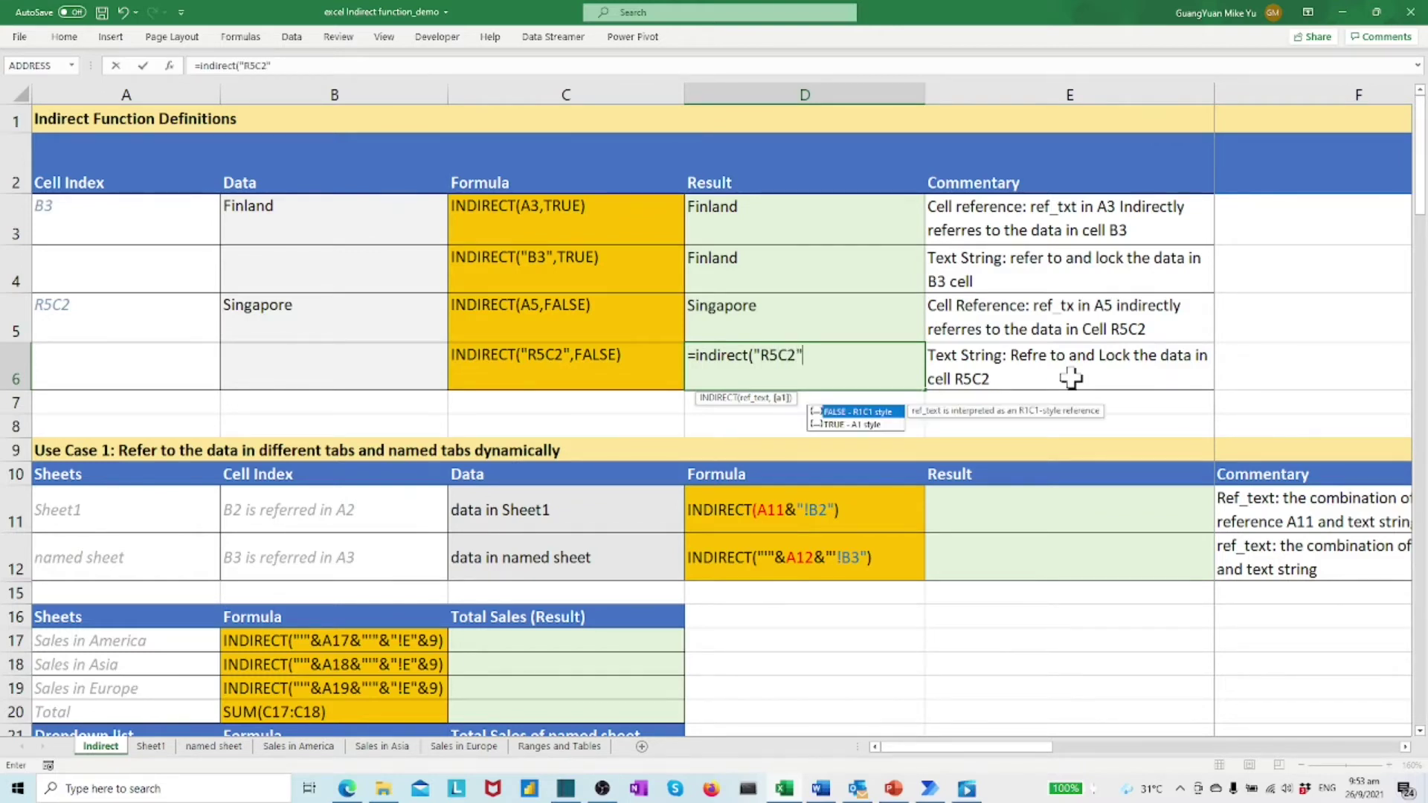
pyautogui.doubleClick(867, 414)
pyautogui.write(')')
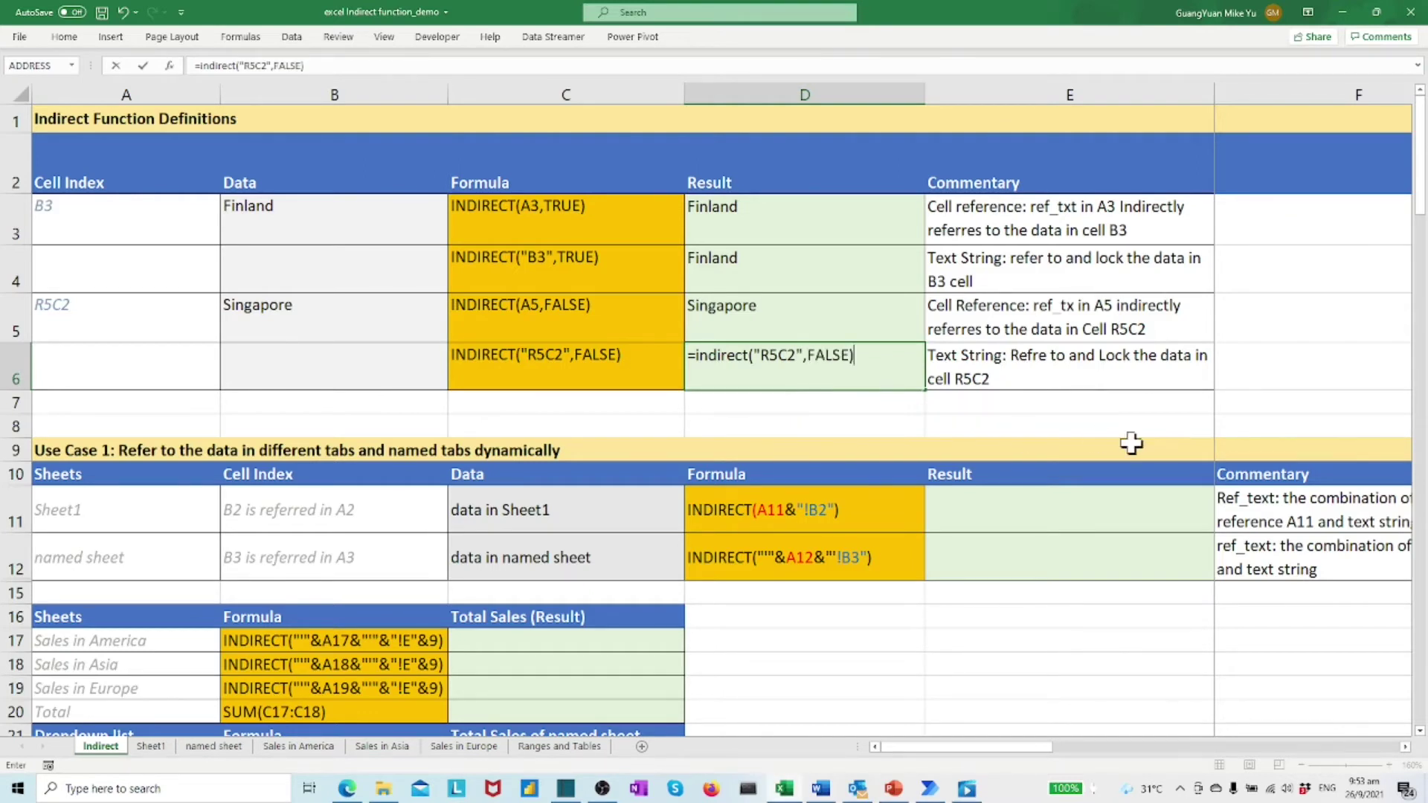
pyautogui.press('Return')
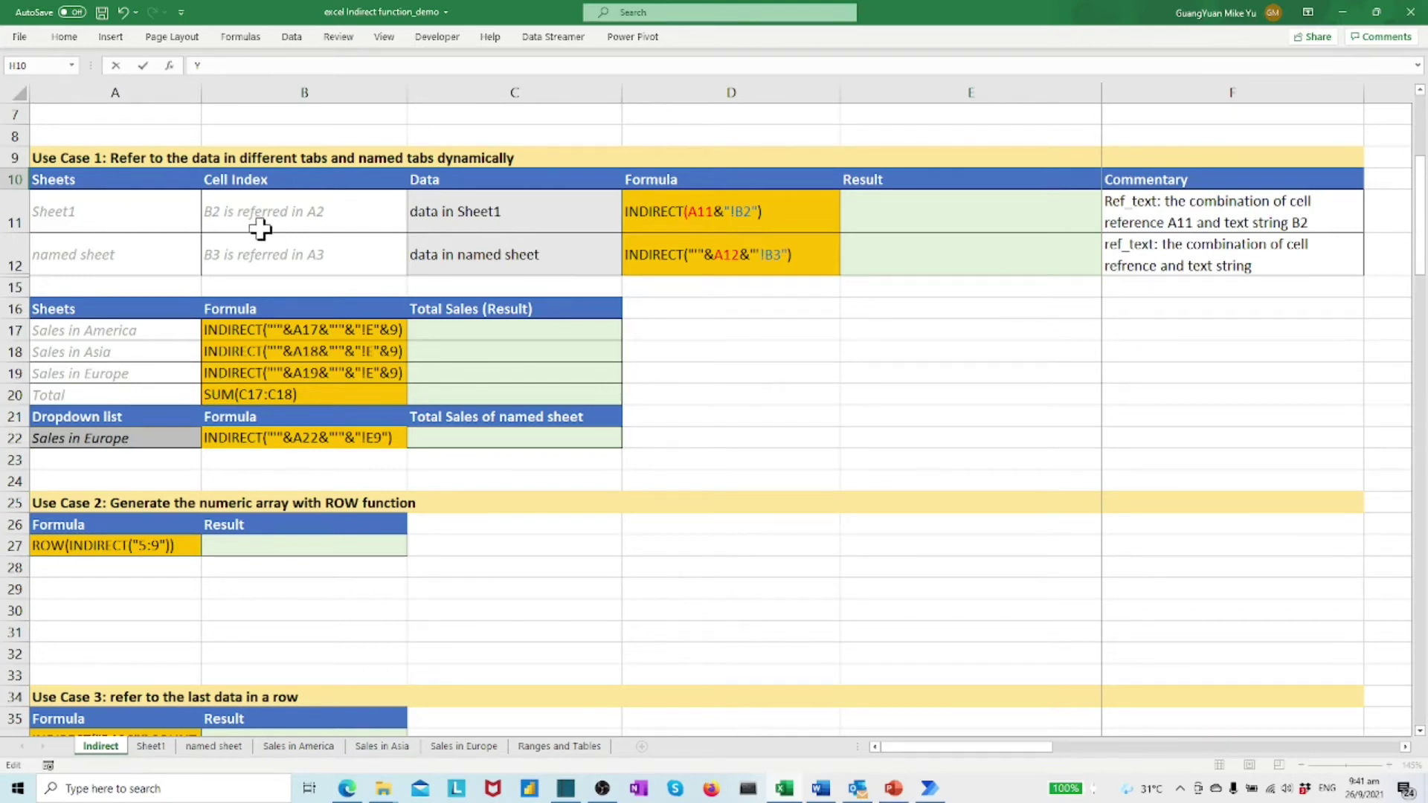
# Check the source data on Sheet1, and enter =INDIRECT(A11&"!B2") in cell E11 of the Indirect sheet.
pyautogui.click(152, 747)
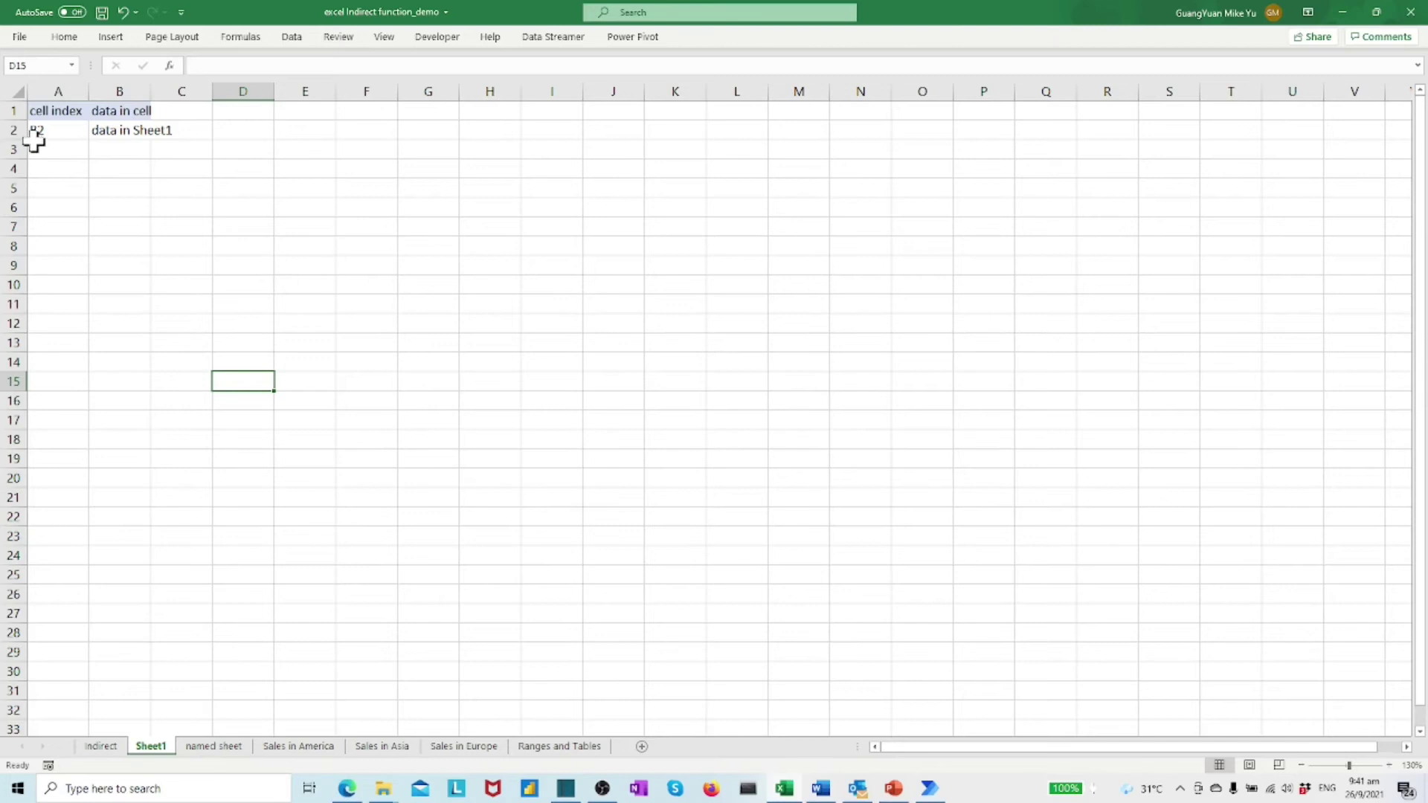
pyautogui.click(100, 746)
pyautogui.click(926, 220)
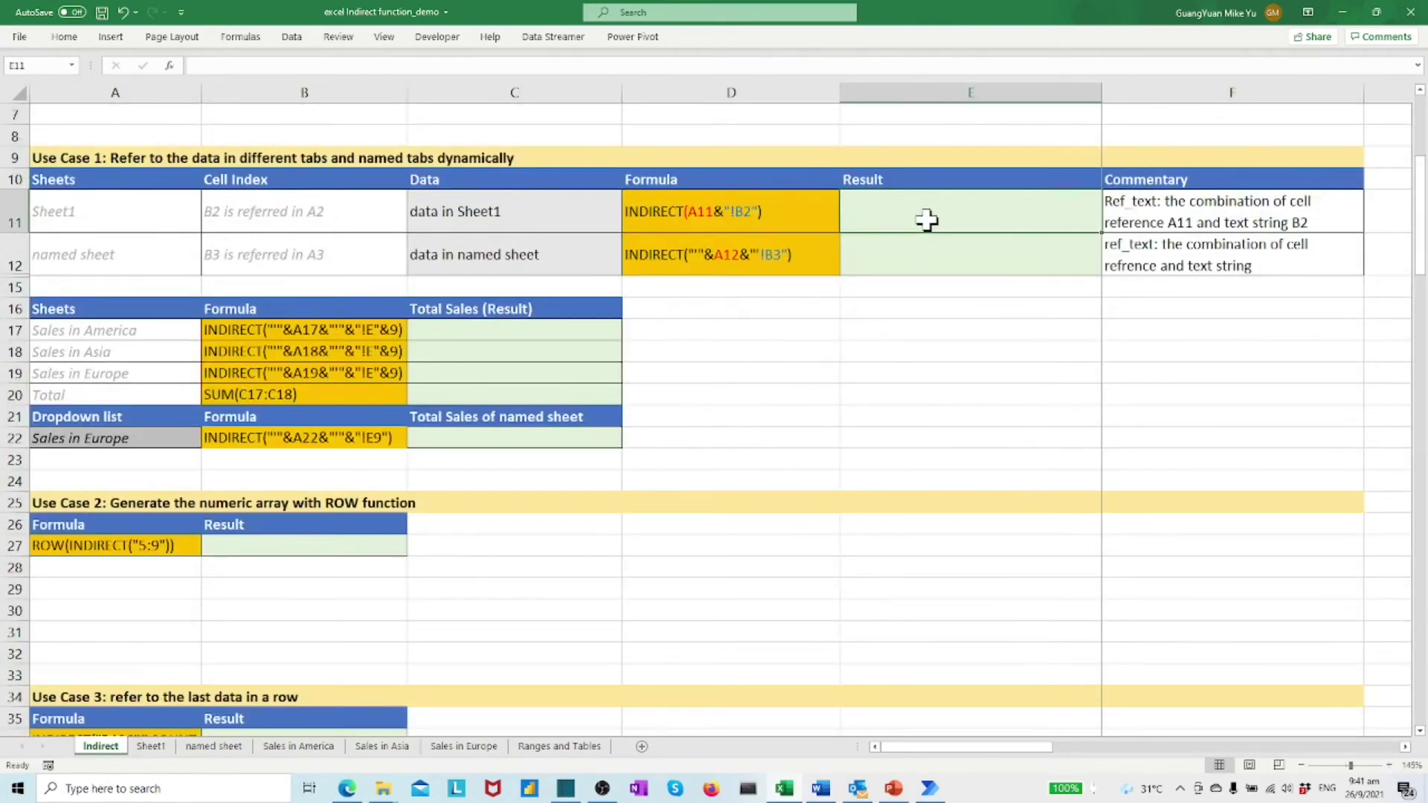
pyautogui.write('=indir')
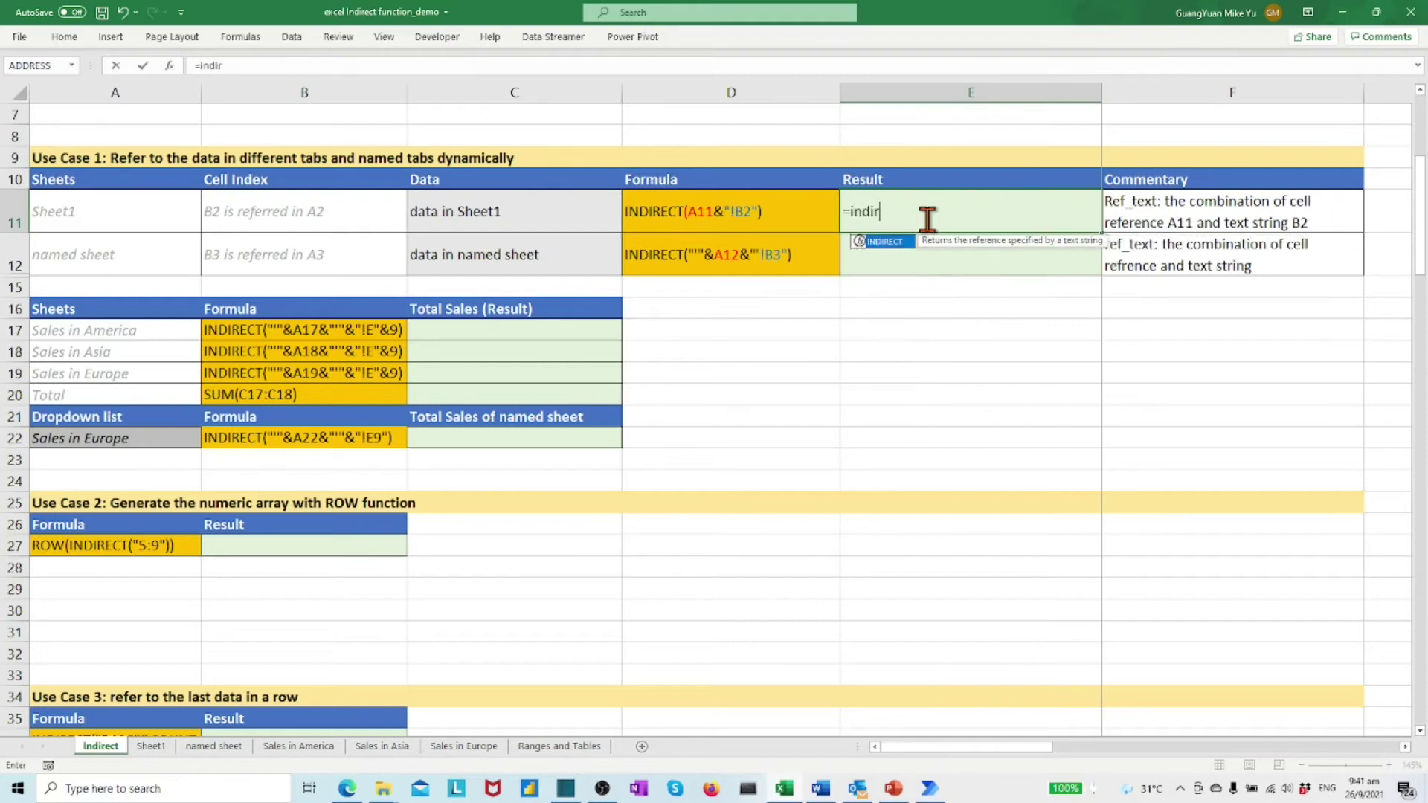
pyautogui.write('ect(')
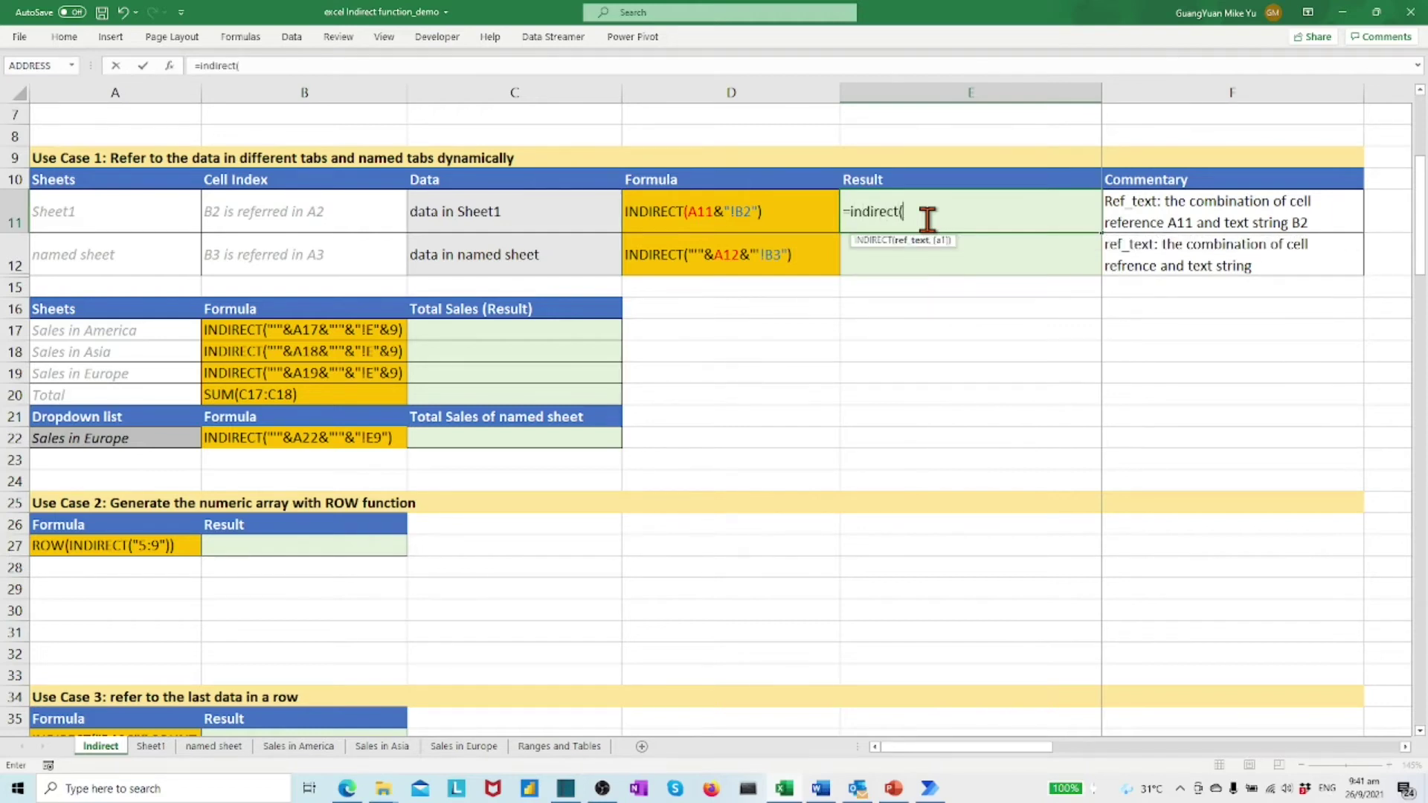
pyautogui.click(137, 216)
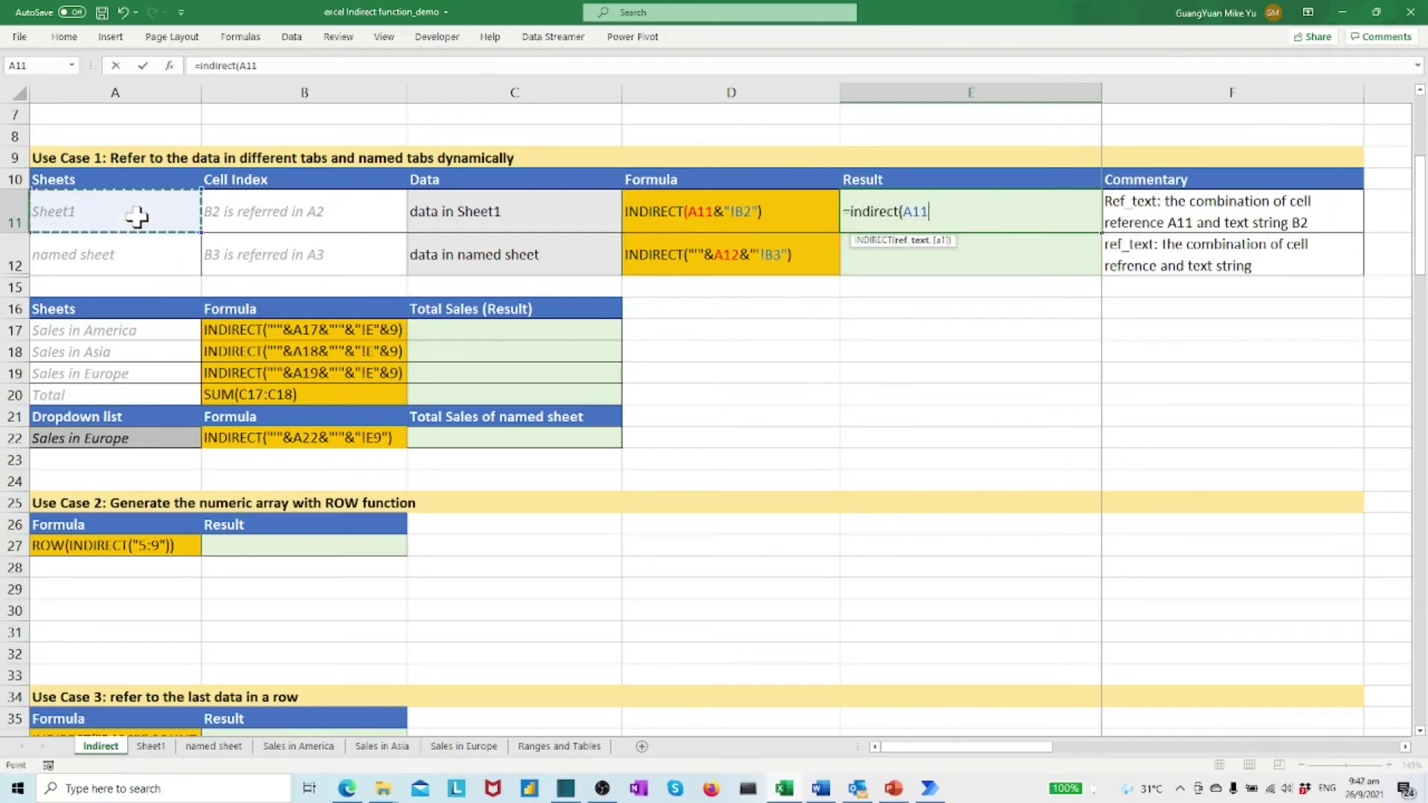
pyautogui.write('&"!B2"')
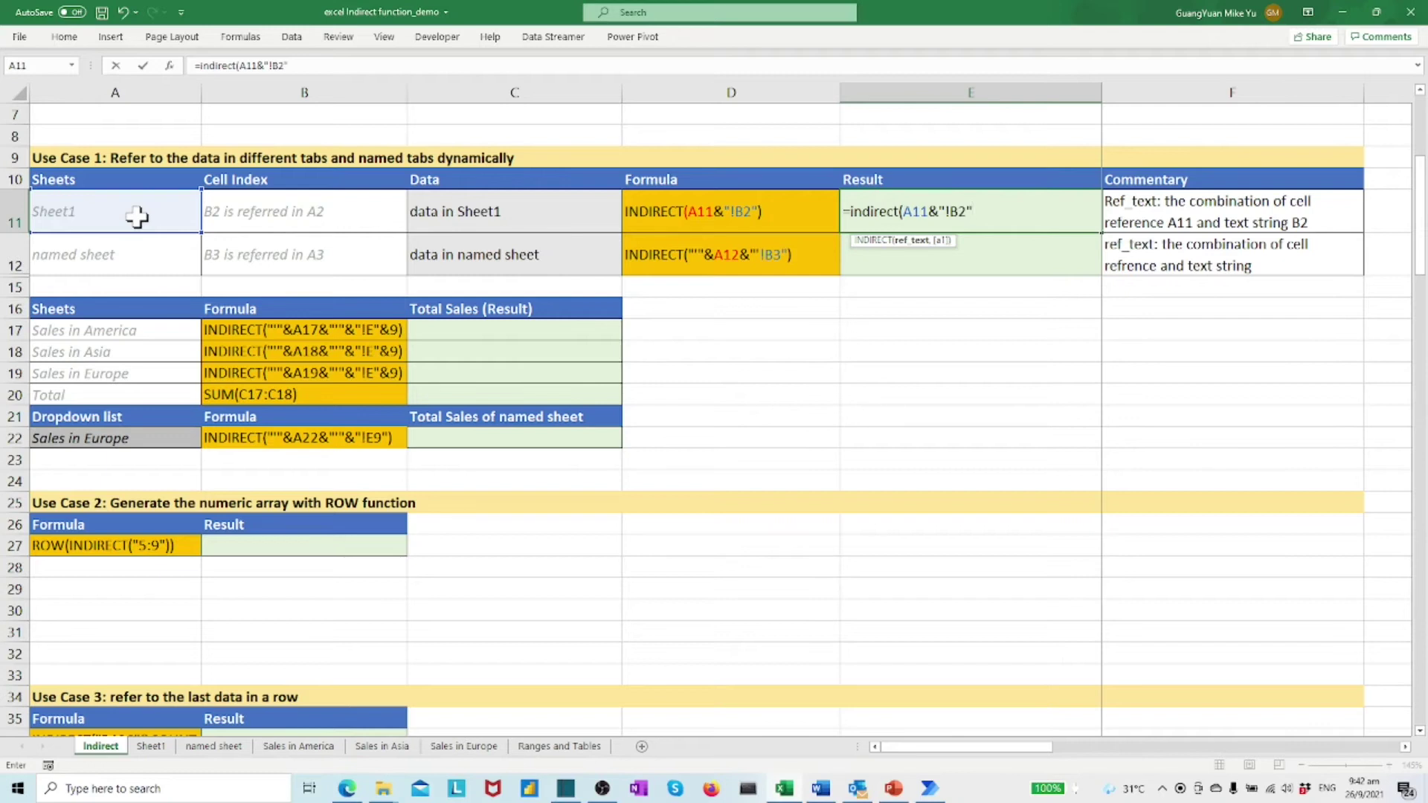
pyautogui.write(')')
pyautogui.press('Return')
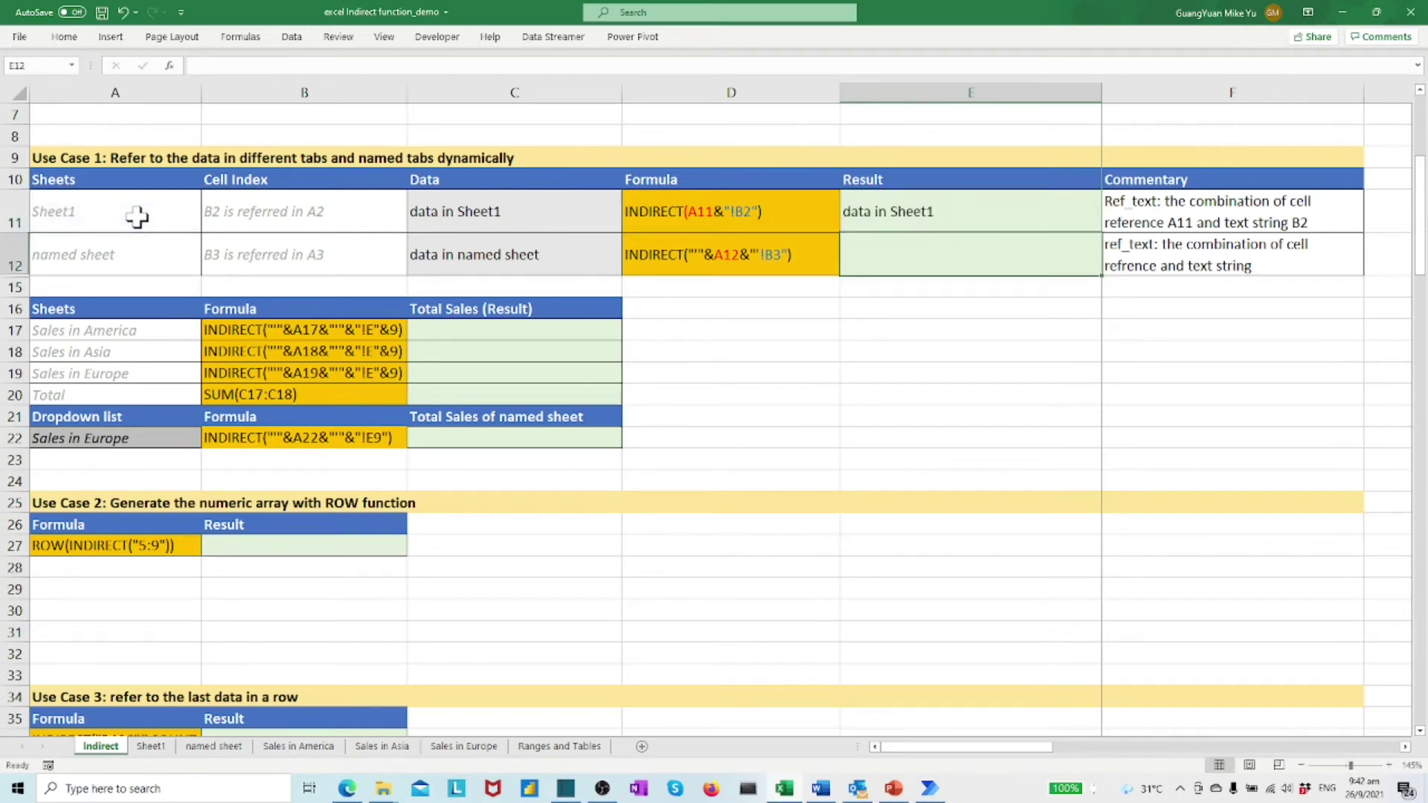
# Check the source data on the named sheet, and enter =INDIRECT("'"&A12&"'!B3") in cell E12 of the Indirect sheet.
pyautogui.click(487, 254)
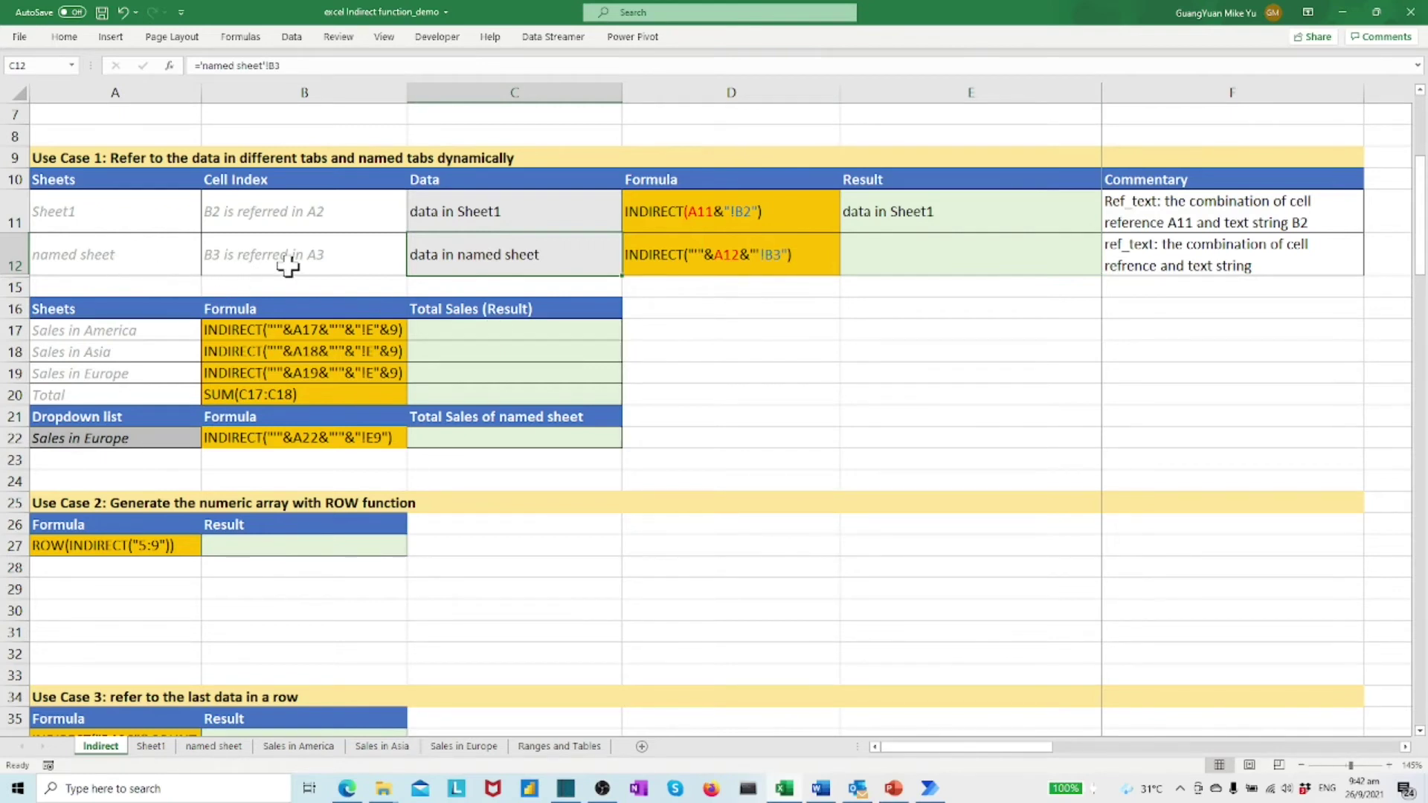
pyautogui.click(206, 748)
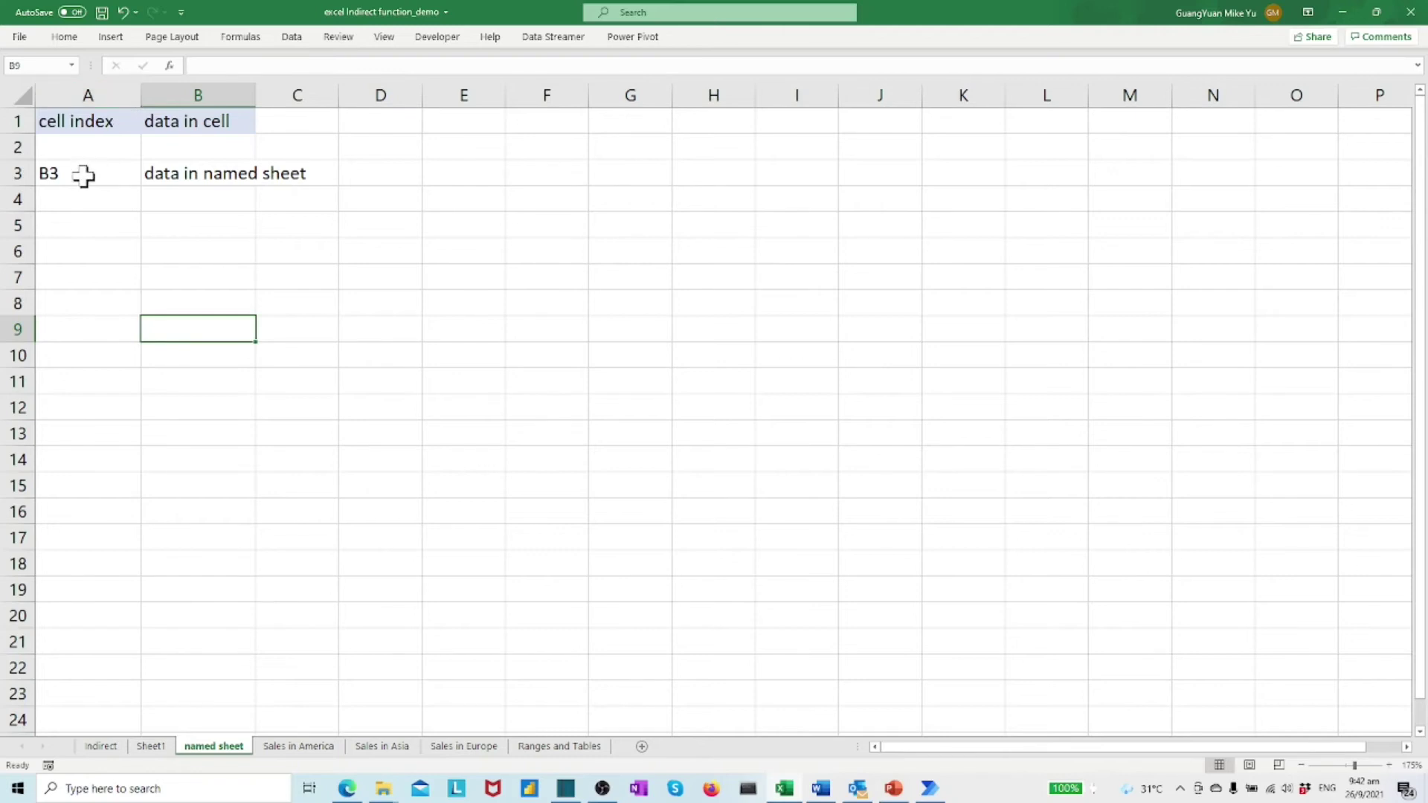
pyautogui.click(98, 747)
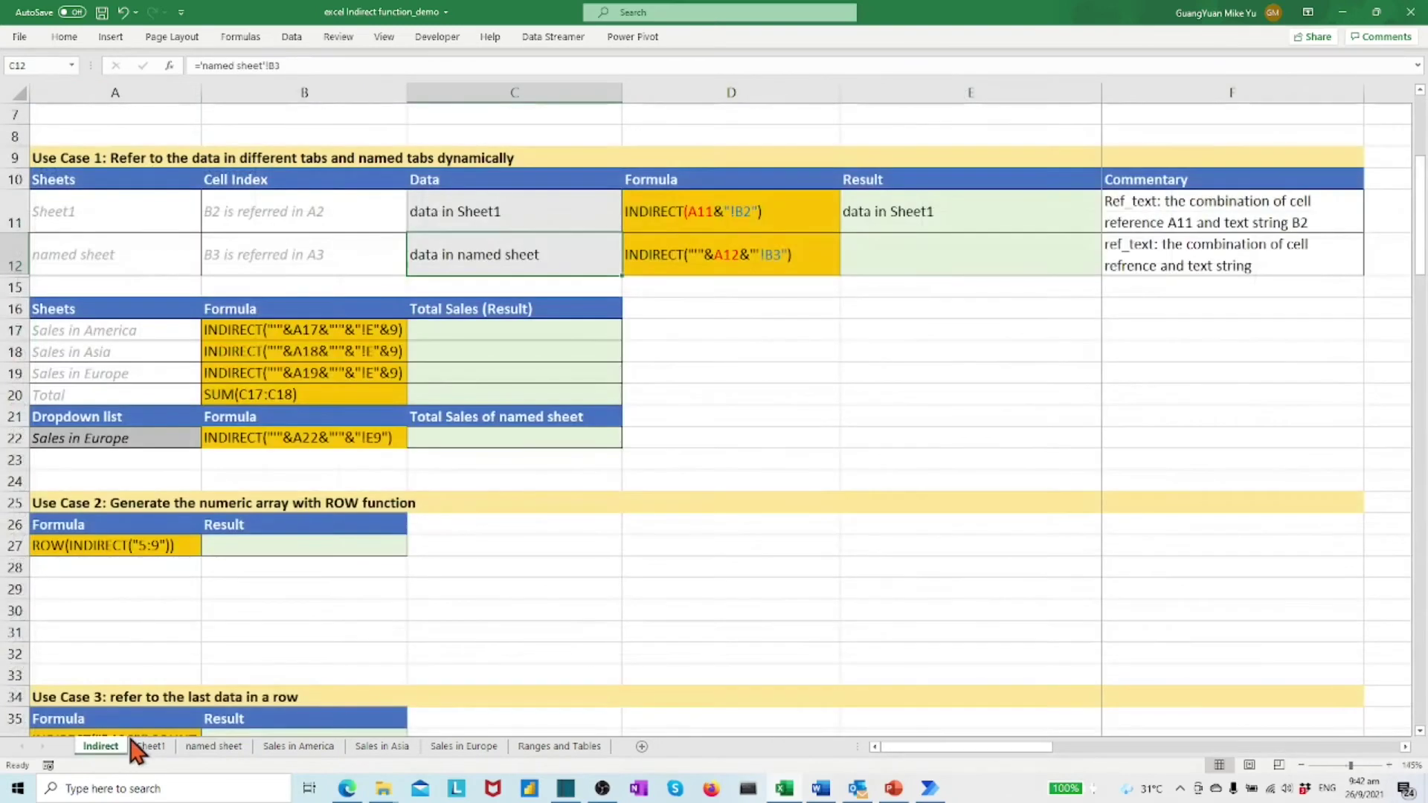
pyautogui.click(887, 264)
pyautogui.write('=')
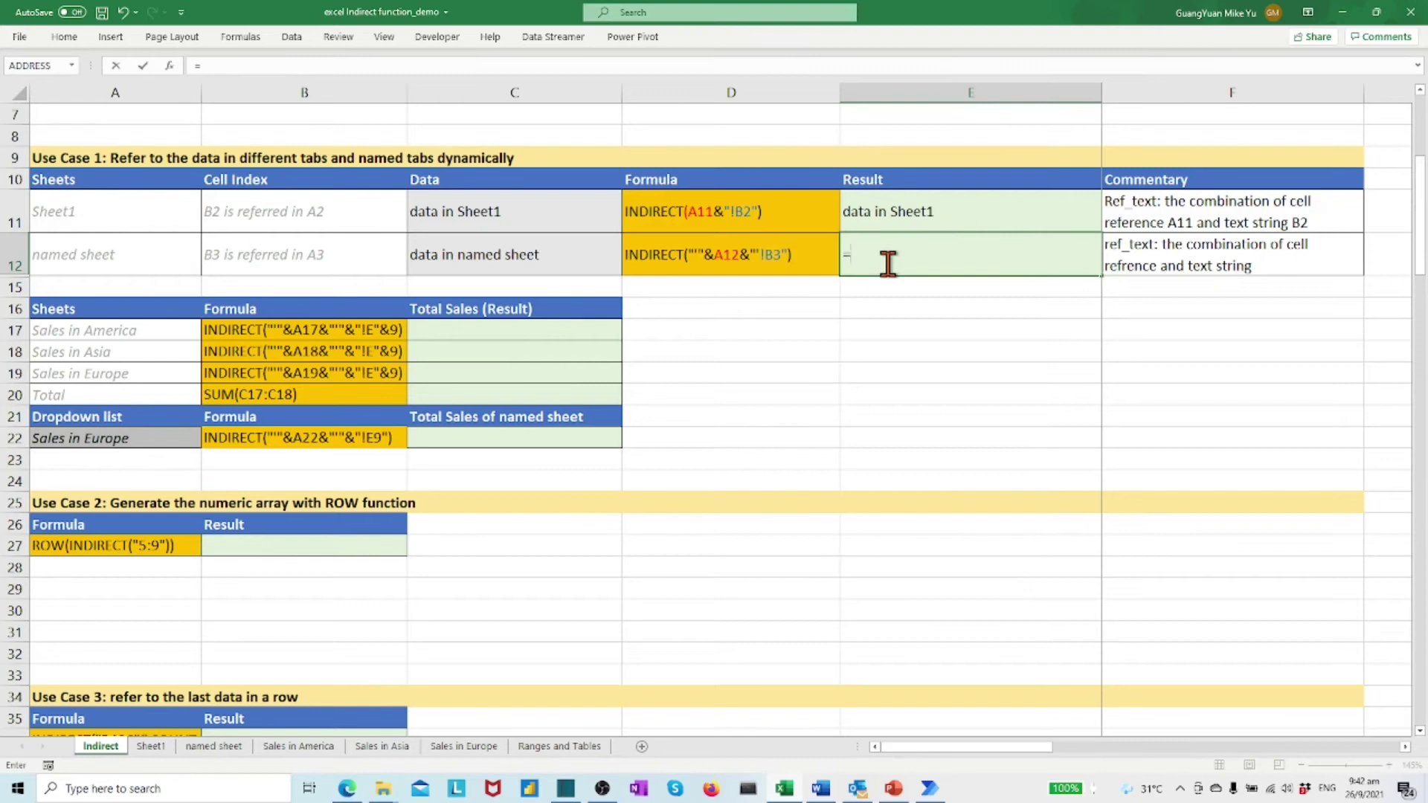
pyautogui.write('indi')
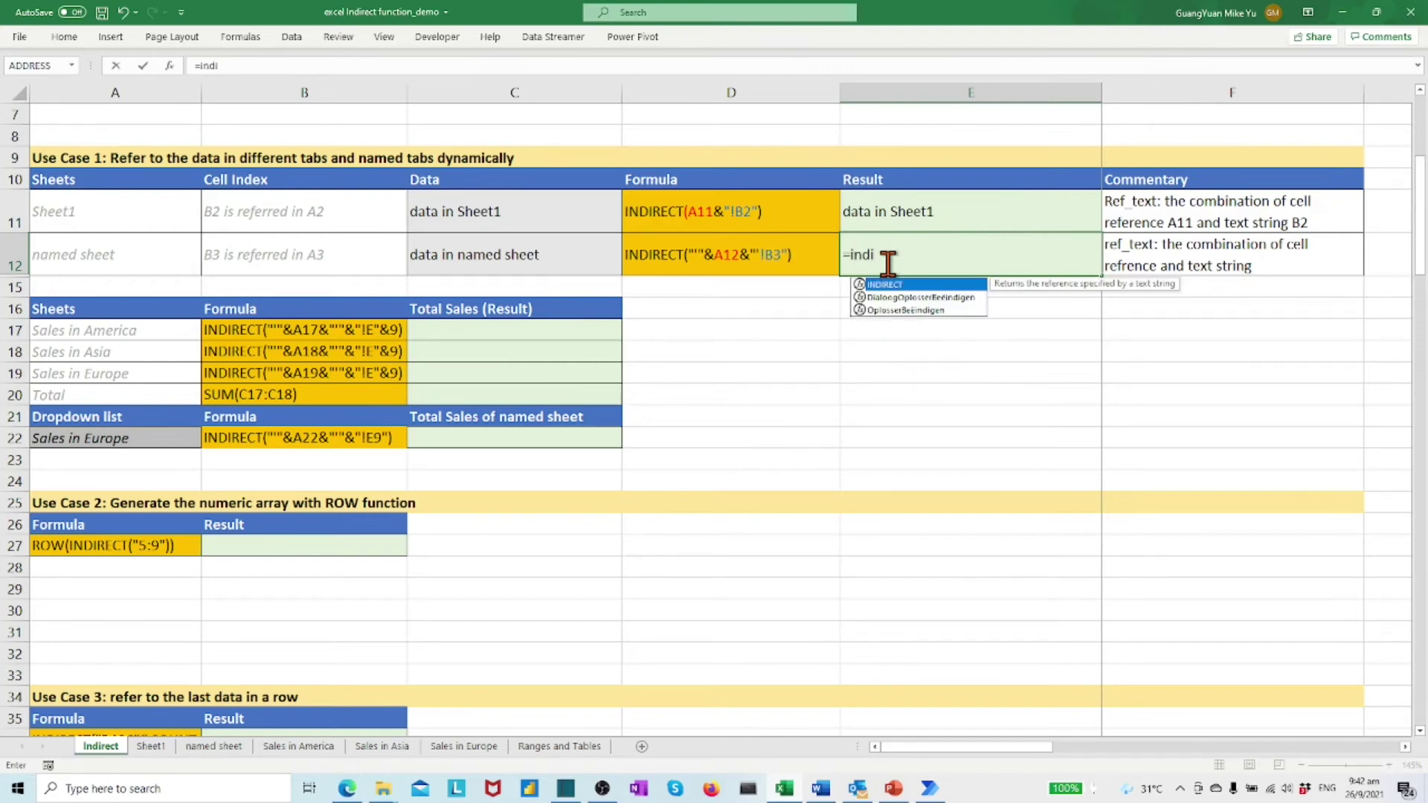
pyautogui.write('rect')
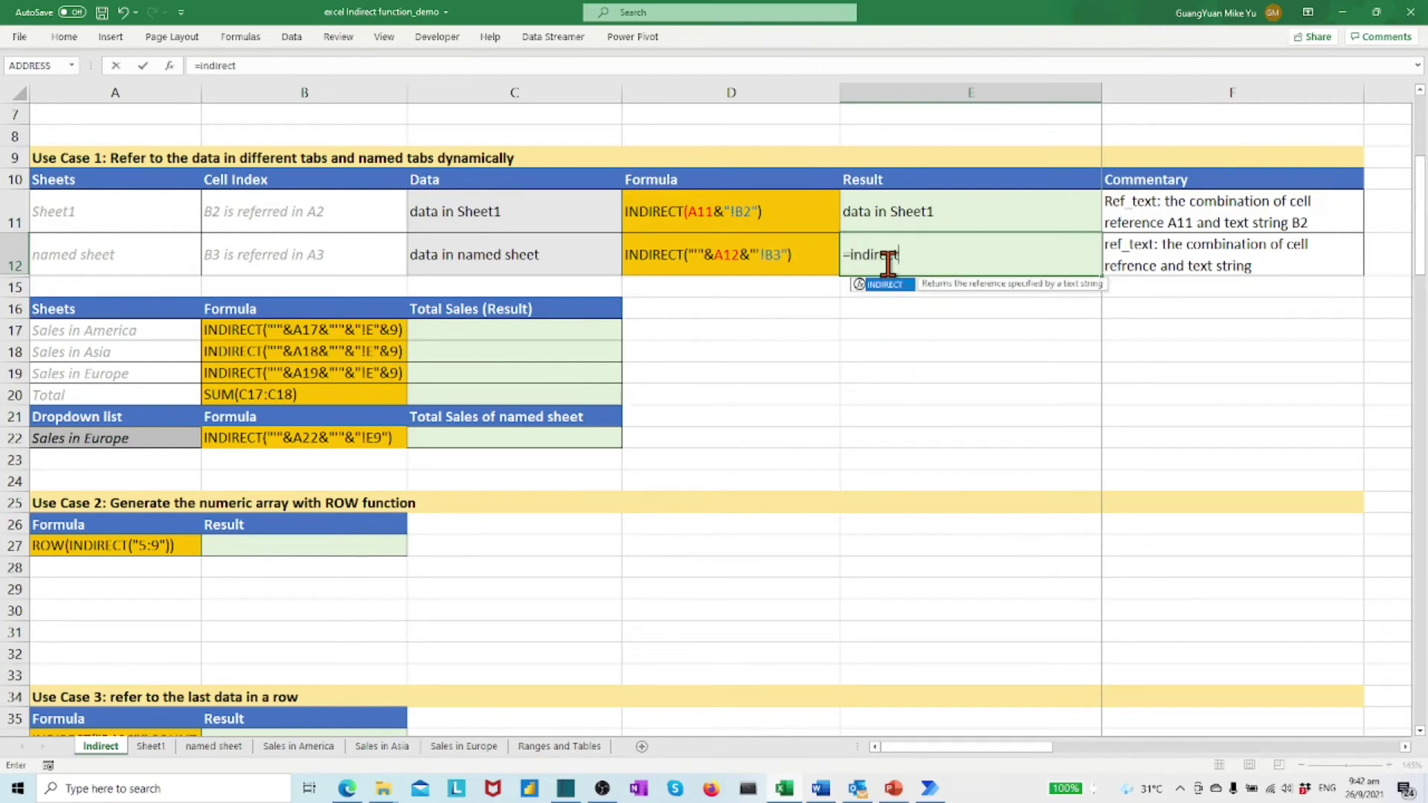
pyautogui.write('(')
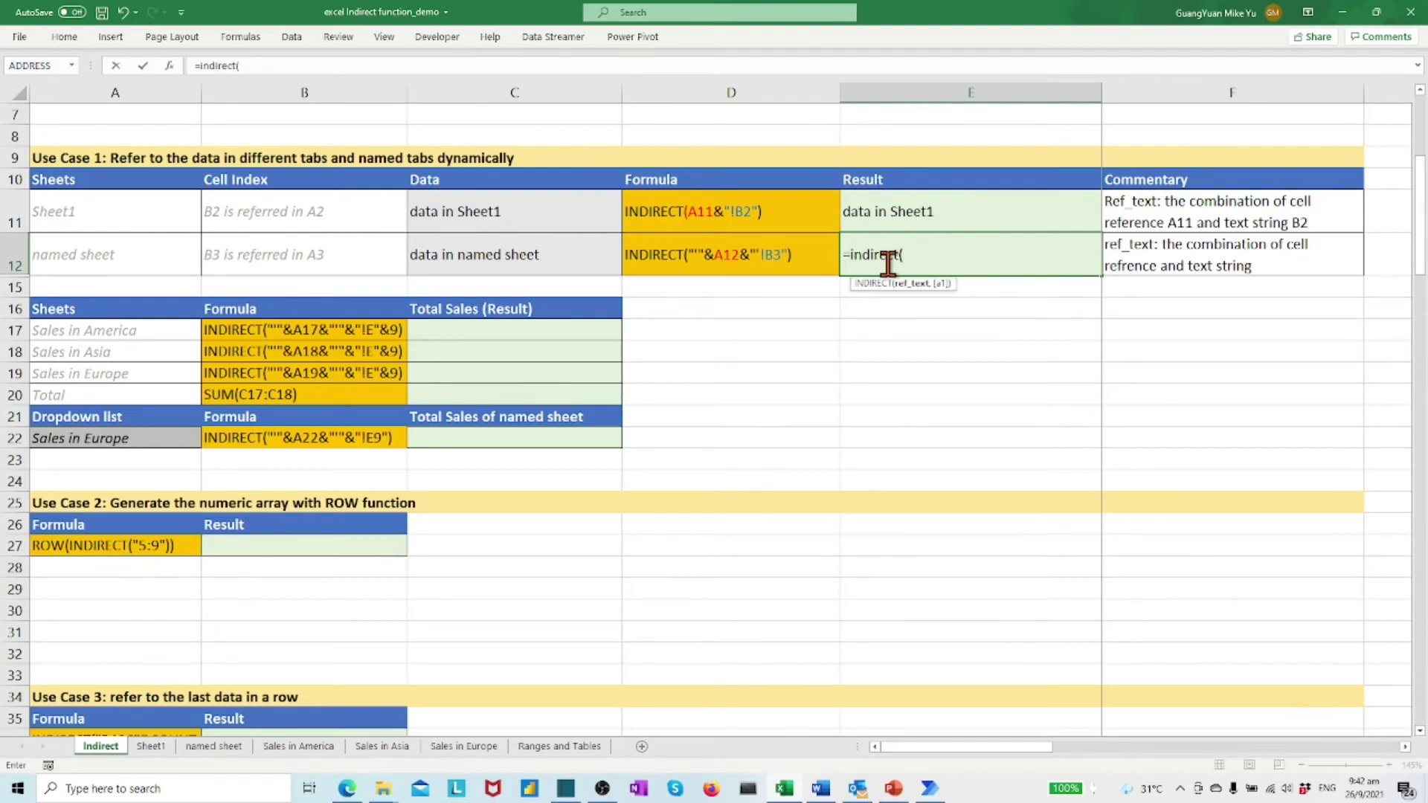
pyautogui.write('"""&')
pyautogui.click(116, 258)
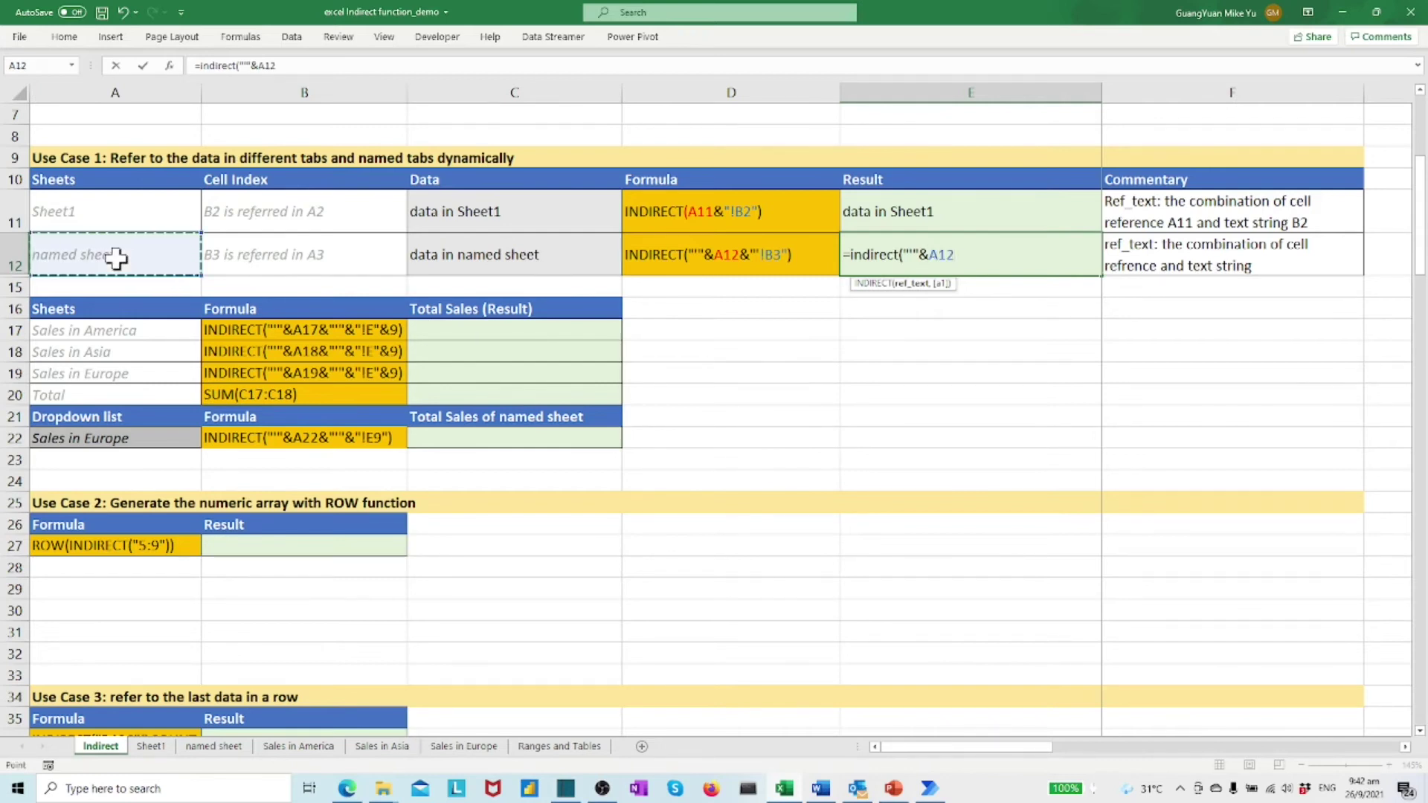
pyautogui.write('&"\'!B3')
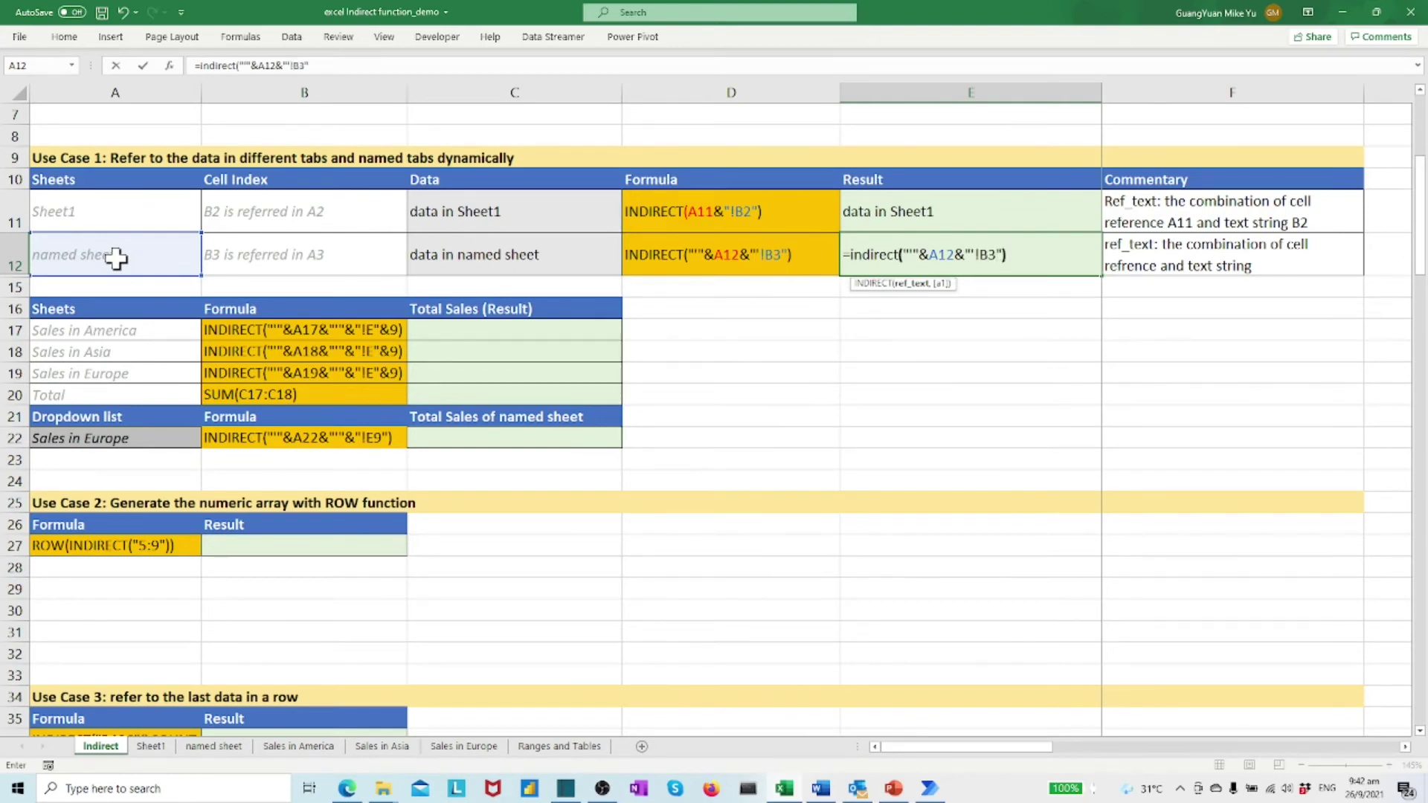
pyautogui.press('Return')
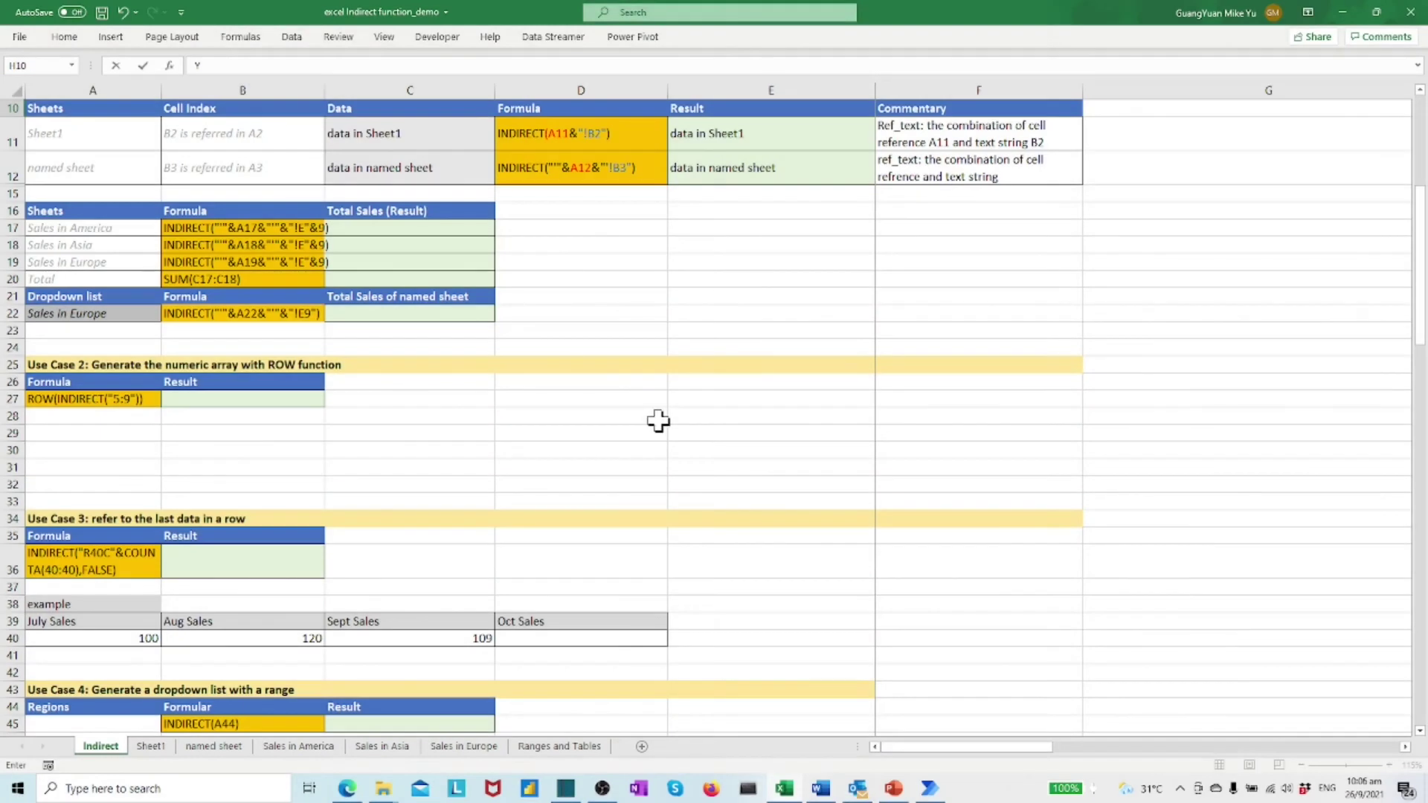
pyautogui.click(657, 444)
pyautogui.keyDown('ctrl'); pyautogui.scroll(1, 656, 444); pyautogui.keyUp('ctrl')
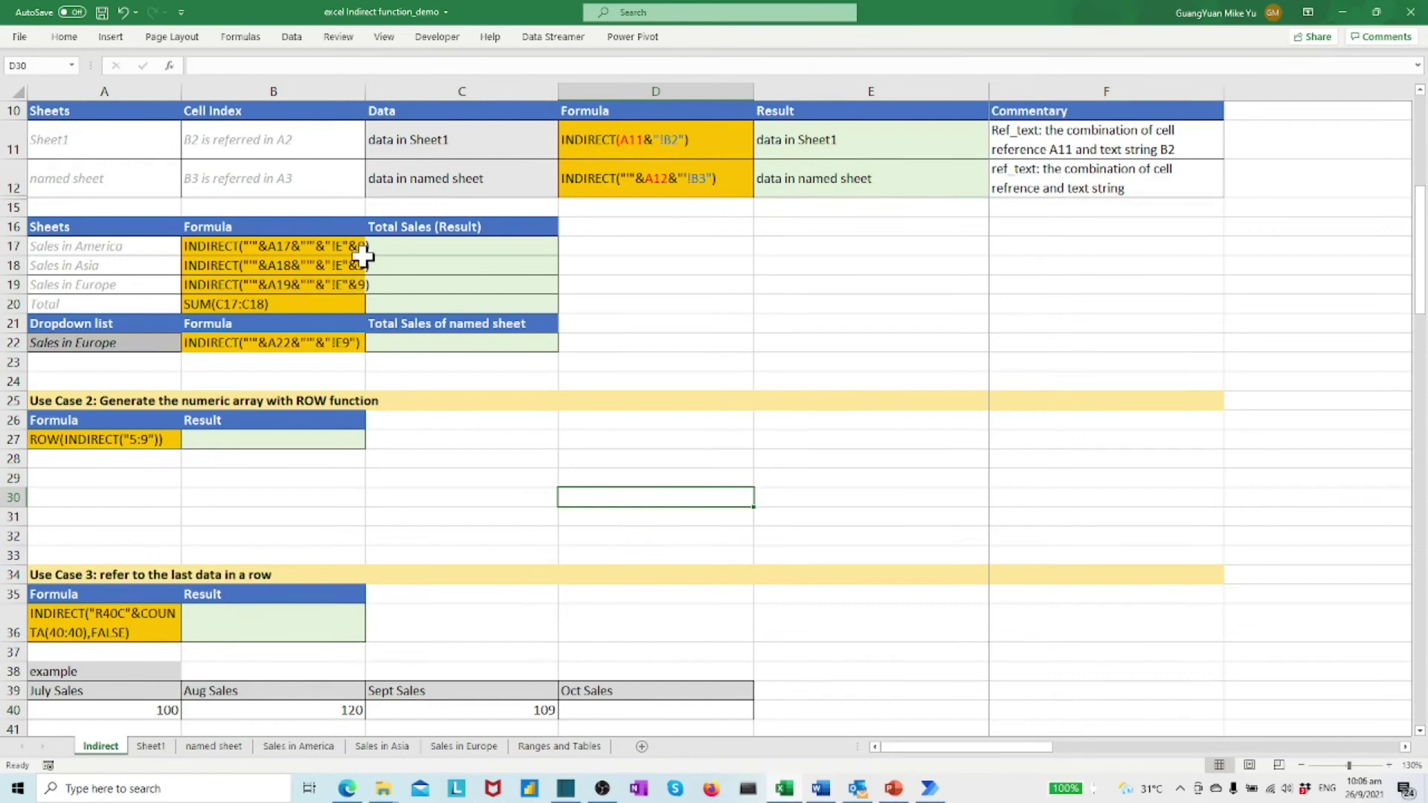
# Check the total sales cell E9 on the Sales in America, Sales in Asia and Sales in Europe sheets.
pyautogui.click(315, 748)
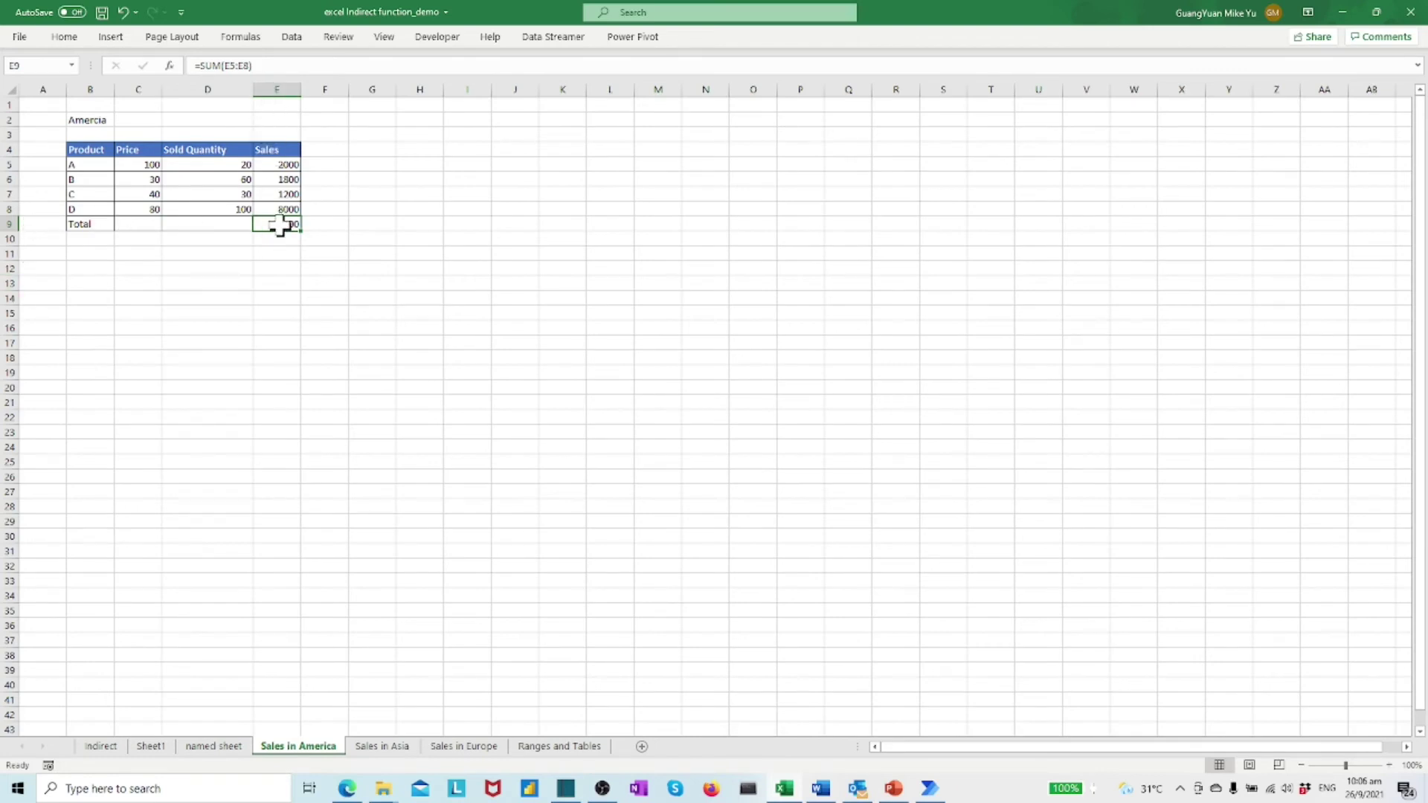
pyautogui.click(402, 747)
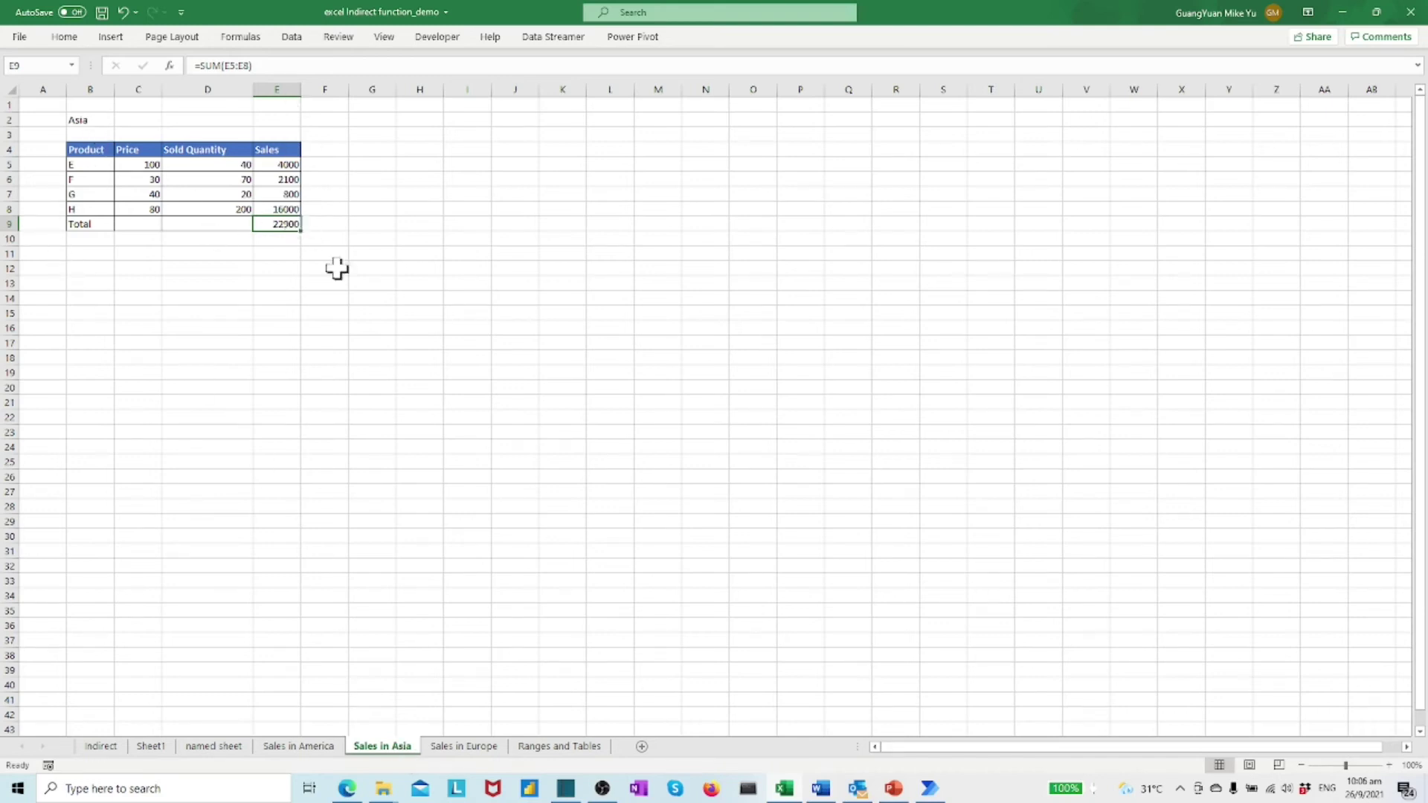
pyautogui.click(476, 747)
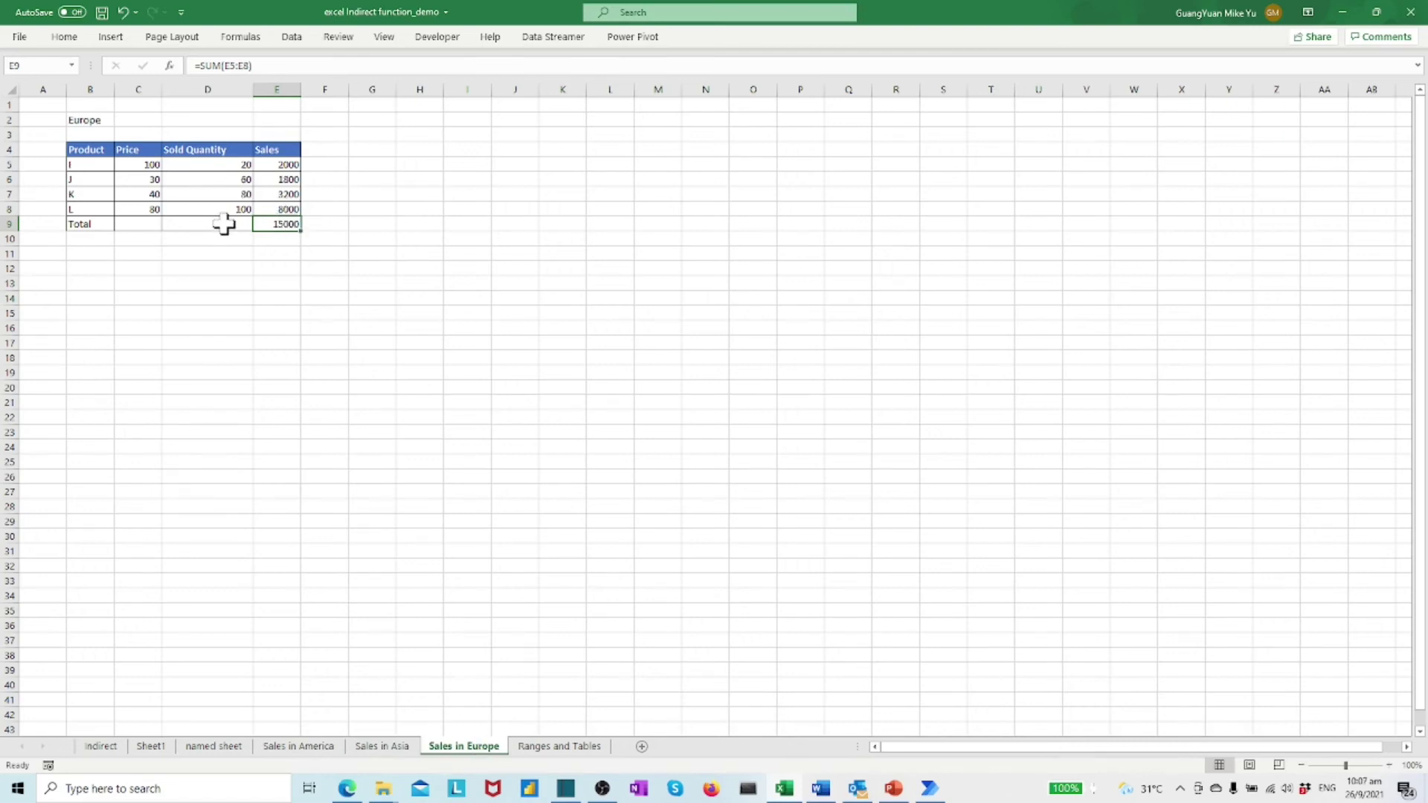
pyautogui.click(112, 749)
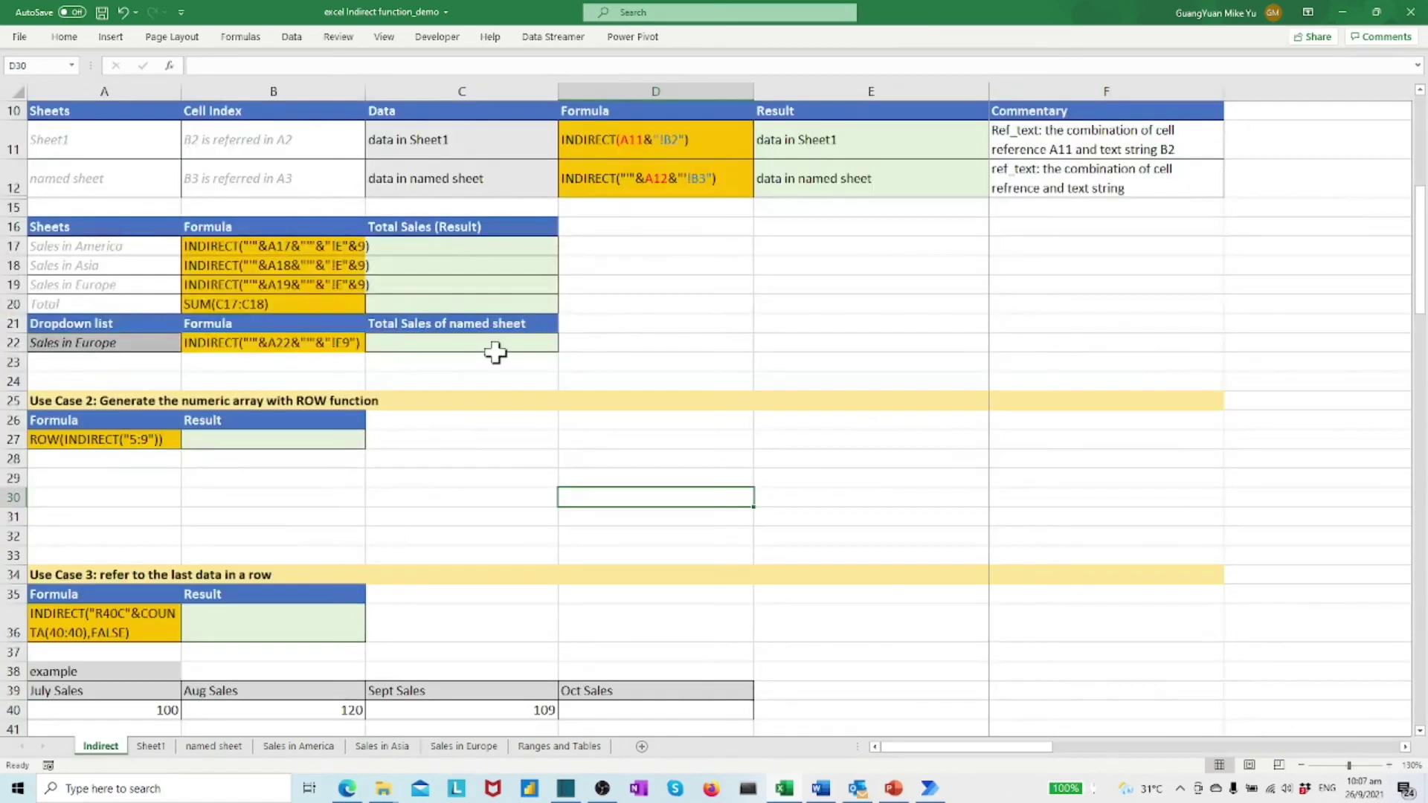
# Enter the formula =INDIRECT("'"&A17&"'"&"!E"&9) in cell C17 of the Indirect sheet, reusing the formula text in B17.
pyautogui.click(430, 251)
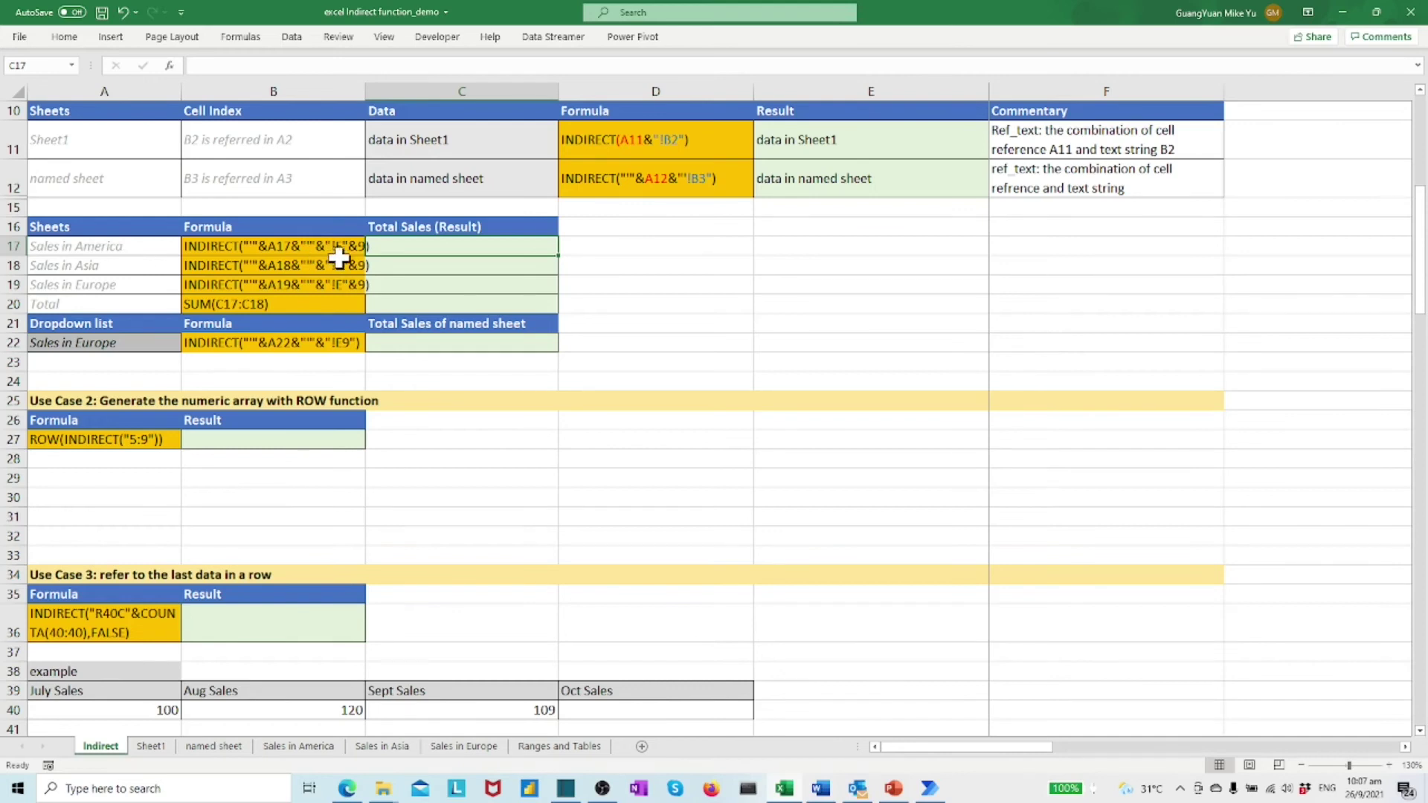
pyautogui.click(301, 251)
pyautogui.moveTo(383, 74); pyautogui.dragTo(129, 65)
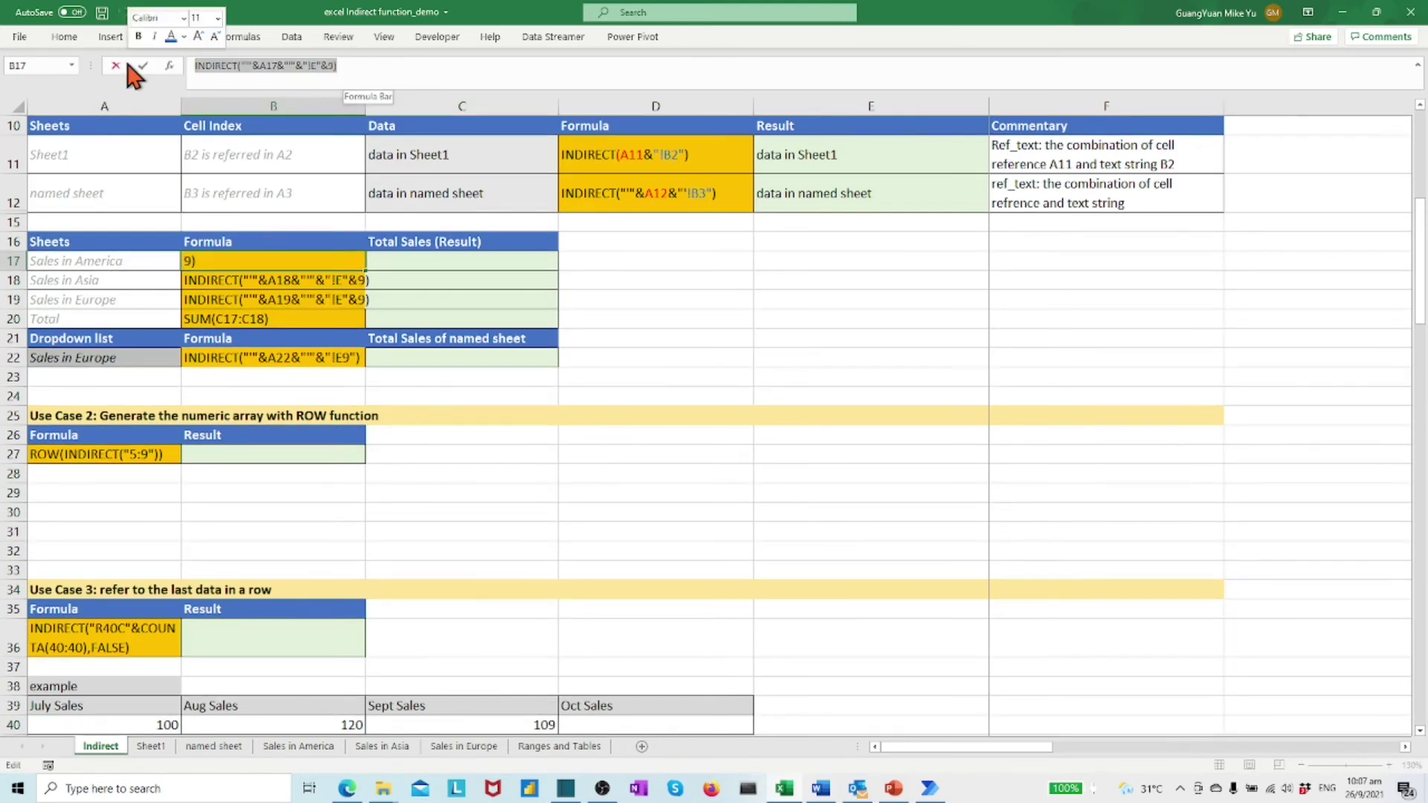
pyautogui.press('Escape')
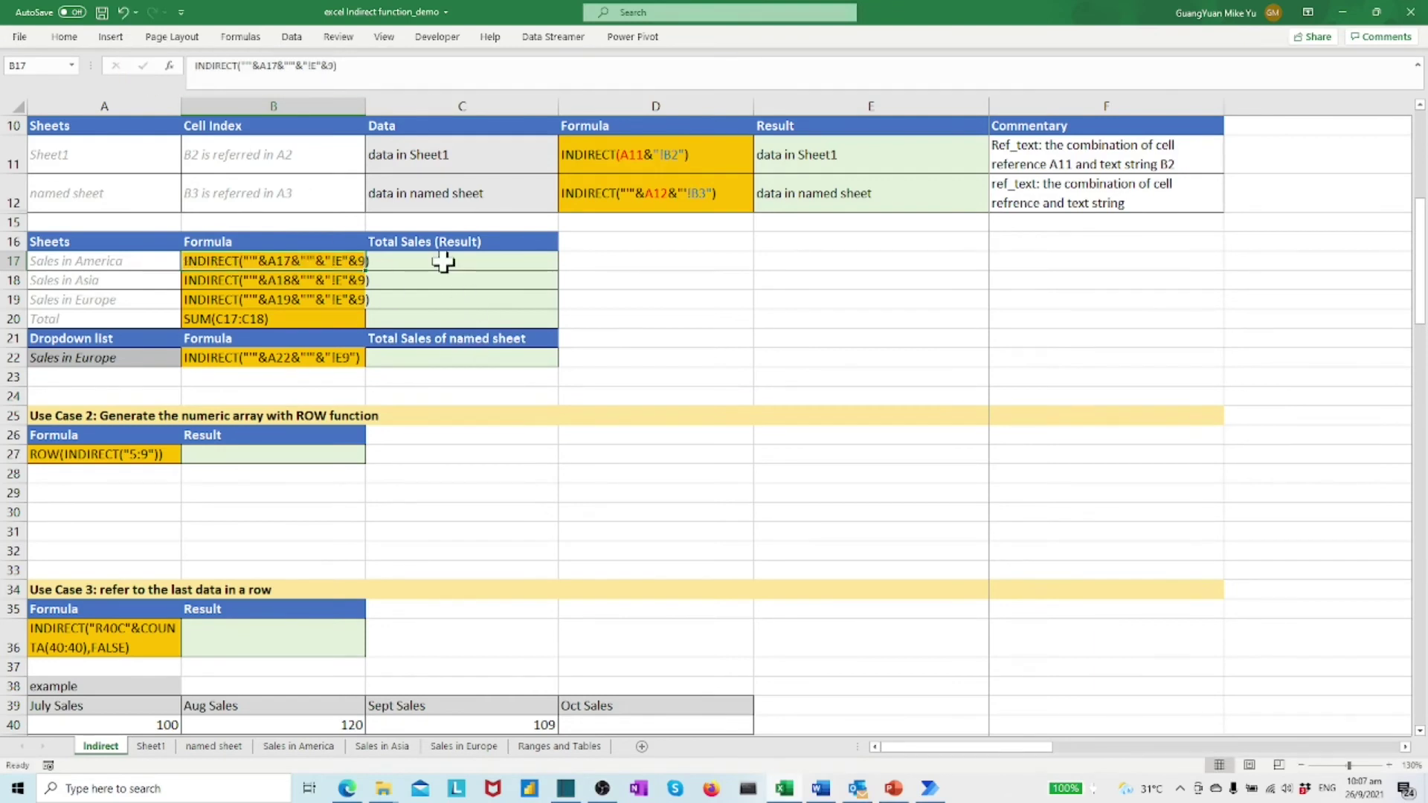
pyautogui.click(446, 261)
pyautogui.click(234, 75)
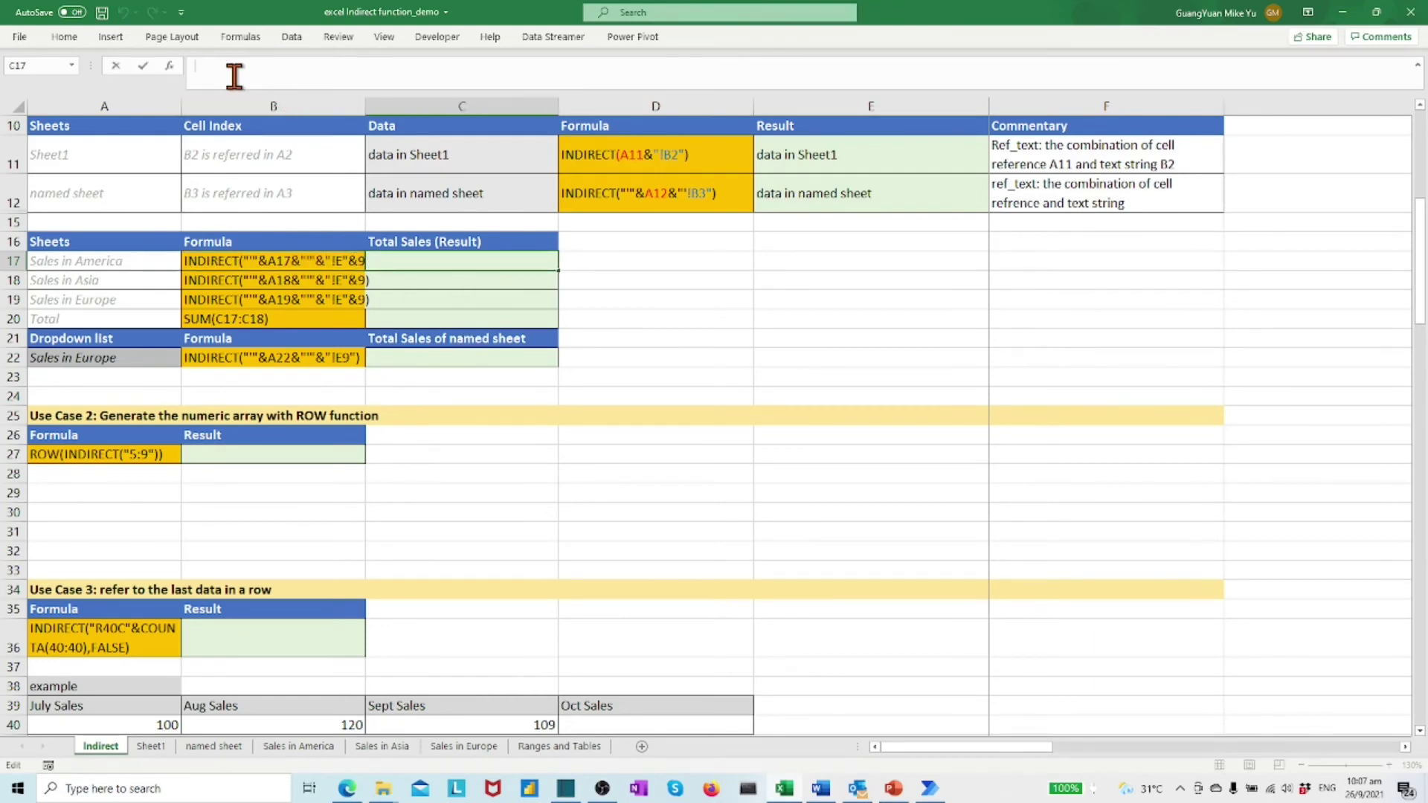
pyautogui.write('=')
pyautogui.write('INDIRECT("""&A17&"""&"!E"&9)')
pyautogui.hotkey('ctrl', 'Return')
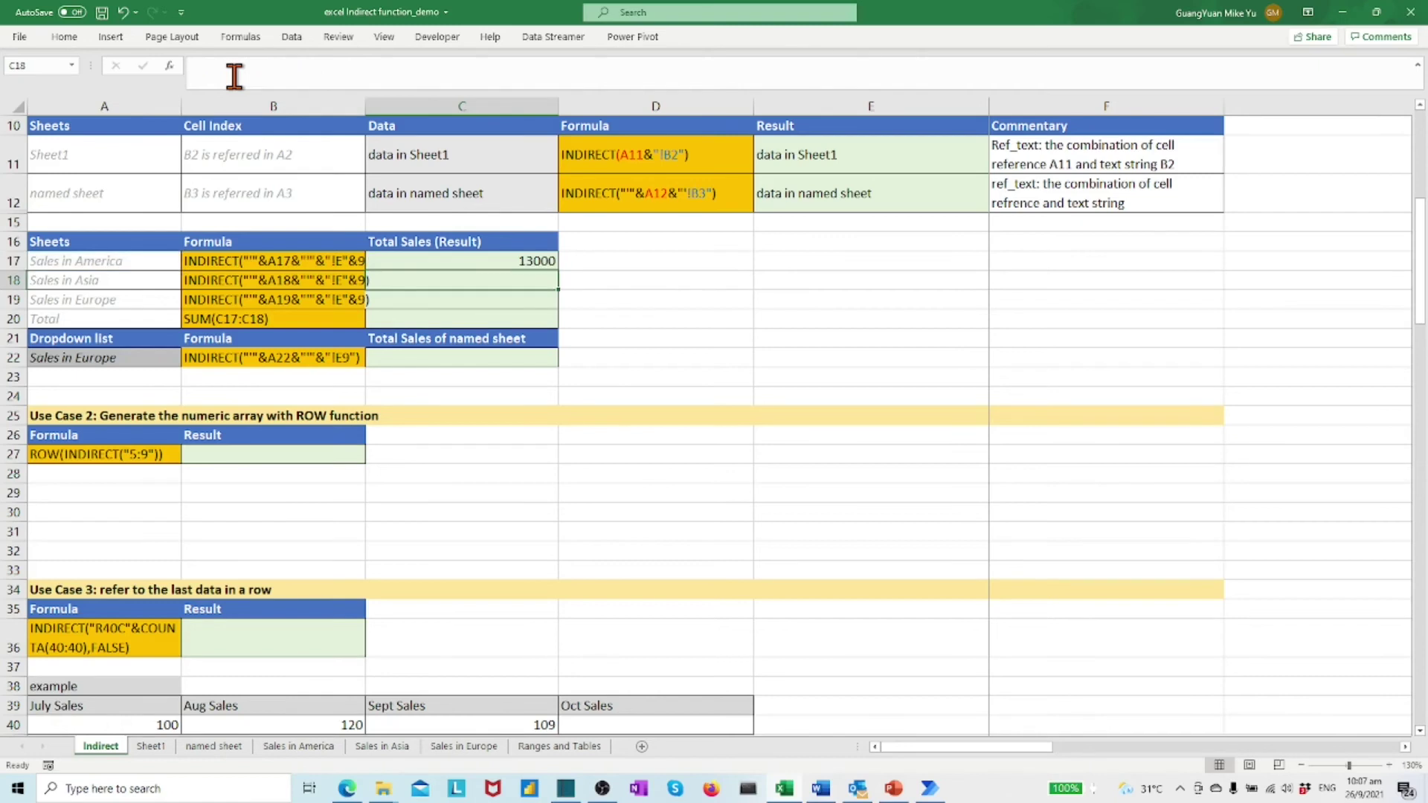
# Copy the formula in C17 to the Asia and Europe result cells C18:C19 and to cell C22.
pyautogui.hotkey('ctrl', 'c')
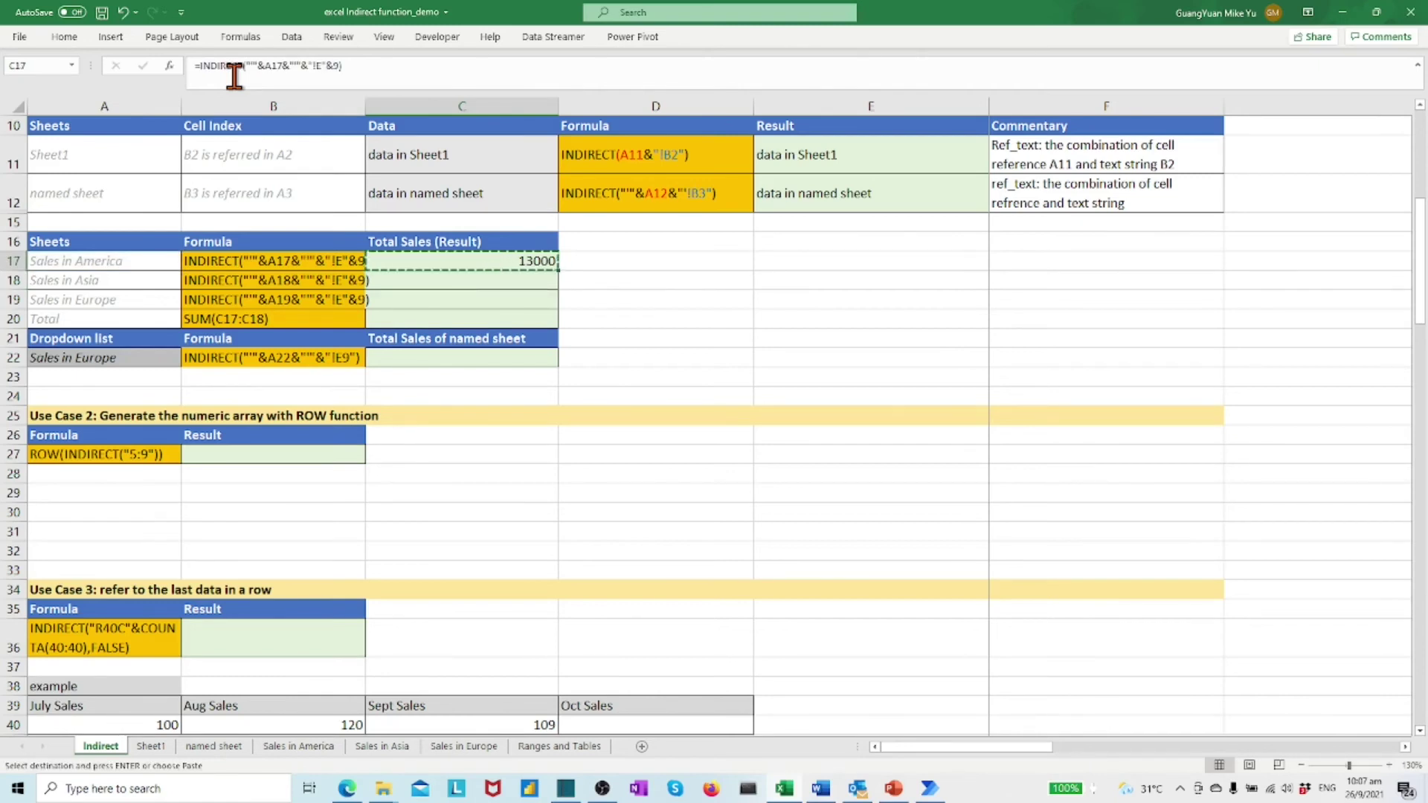
pyautogui.hotkey('shift', 'Down')
pyautogui.hotkey('shift', 'Down')
pyautogui.hotkey('ctrl', 'v')
pyautogui.press('Down')
pyautogui.press('Down')
pyautogui.press('Down')
pyautogui.press('Down')
pyautogui.press('Down')
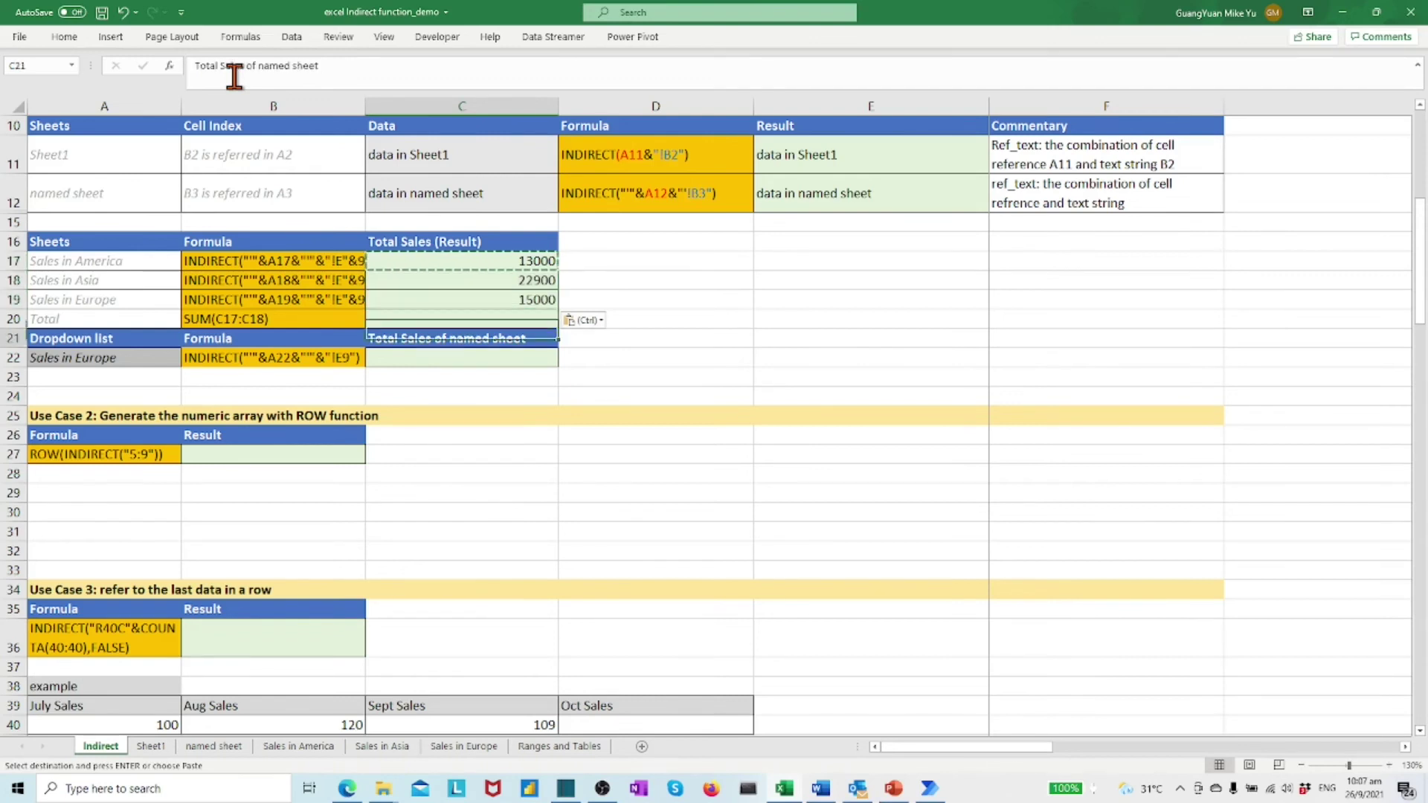
pyautogui.hotkey('ctrl', 'v')
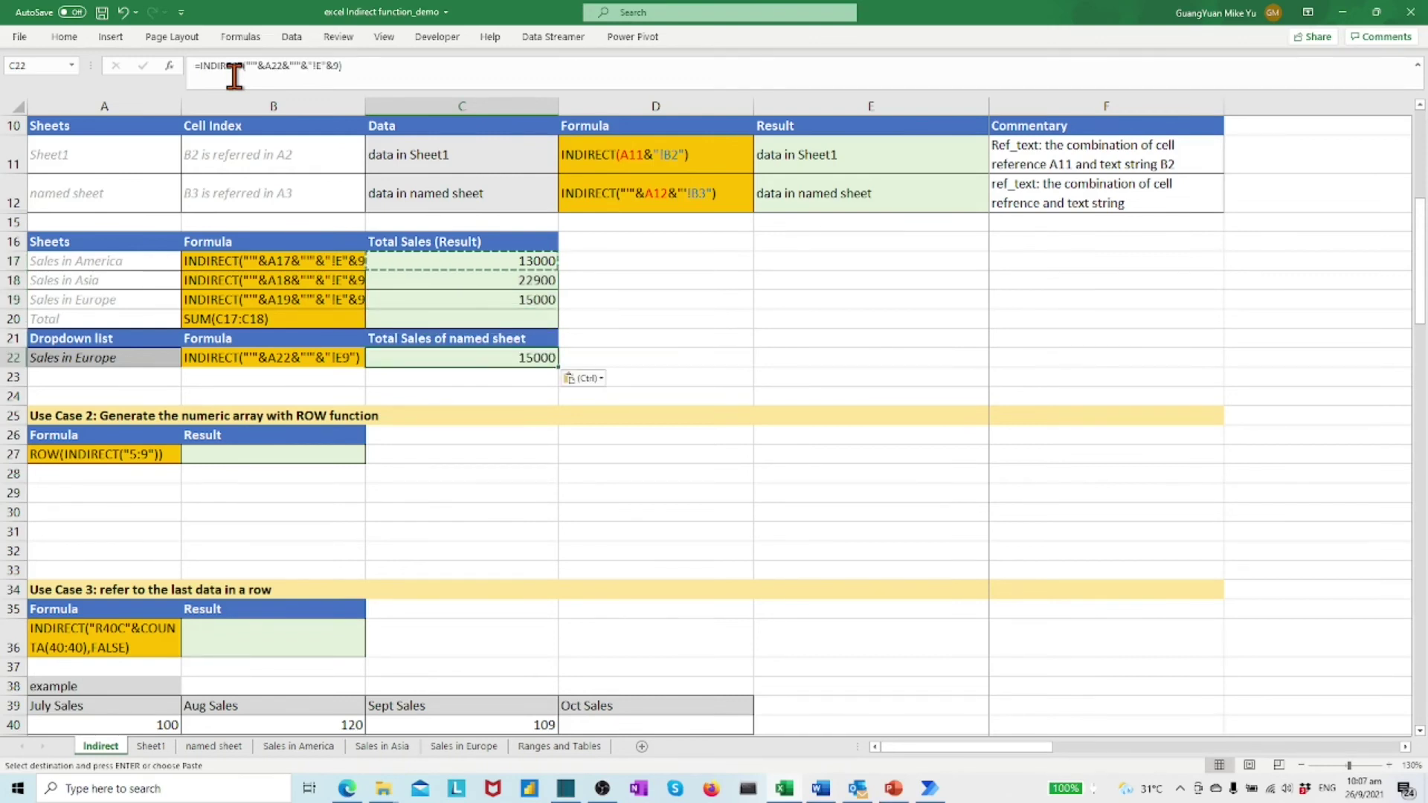
# Enter =SUM(C17:C19) in cell C20 to total the sales of the three regions.
pyautogui.press('Up')
pyautogui.press('Up')
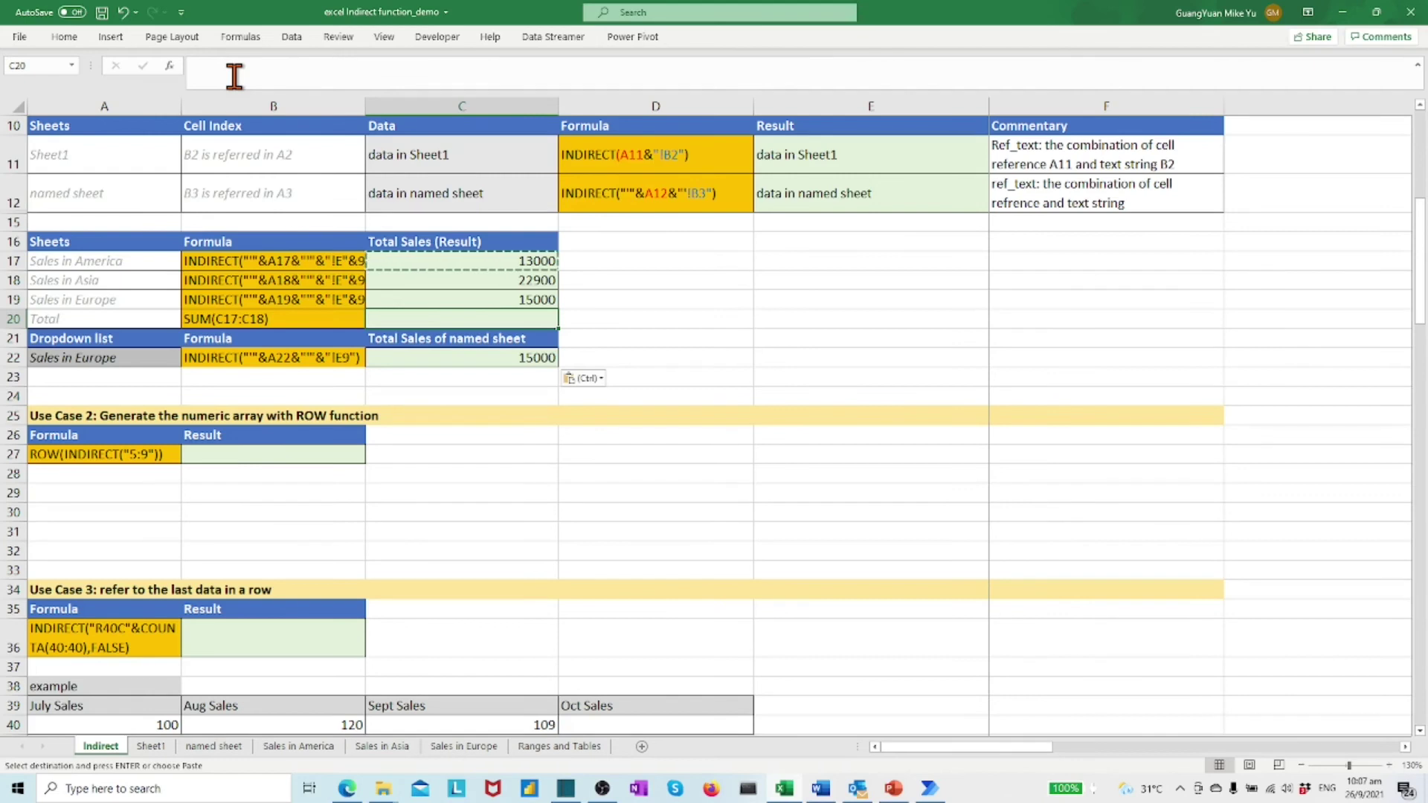
pyautogui.write('=sum(')
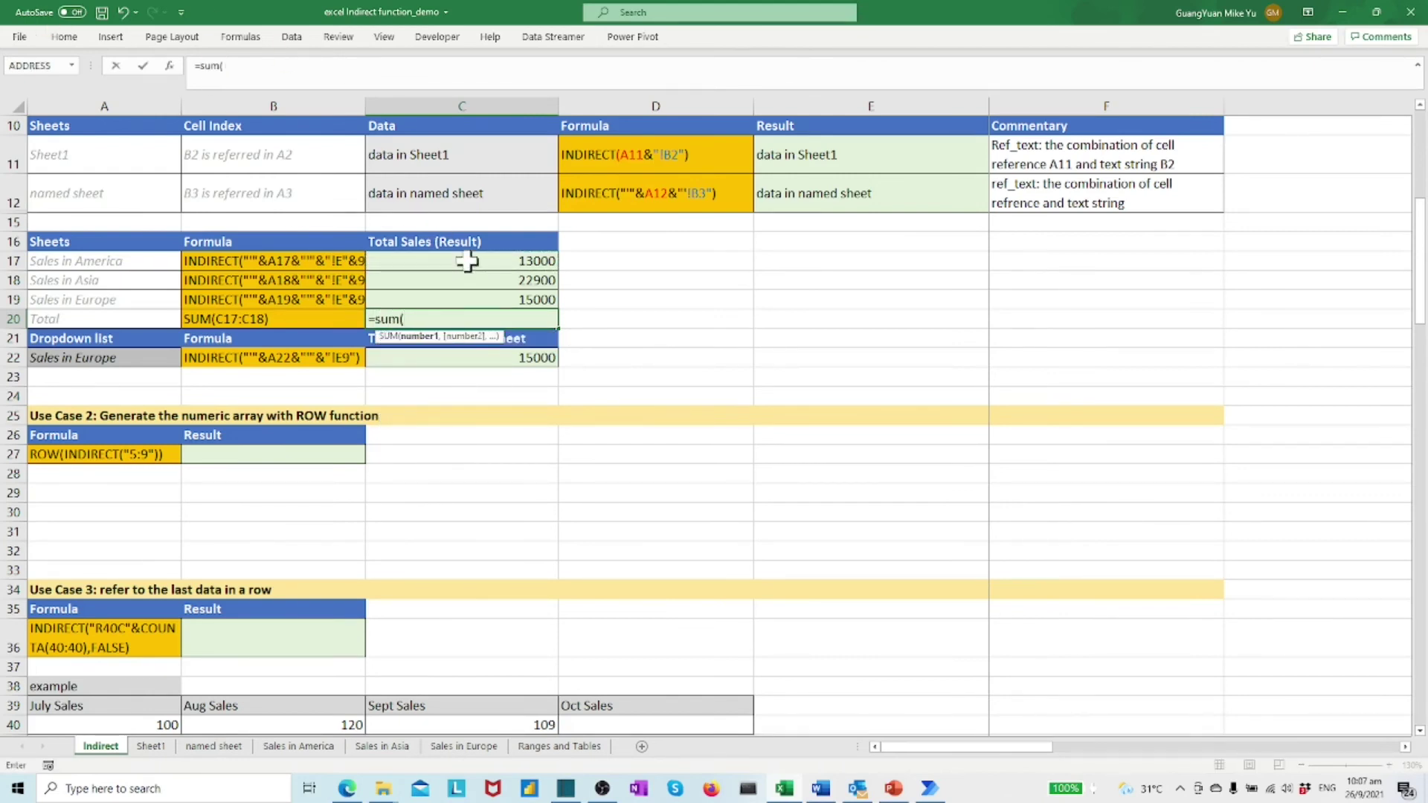
pyautogui.moveTo(467, 261); pyautogui.dragTo(462, 295)
pyautogui.press('Return')
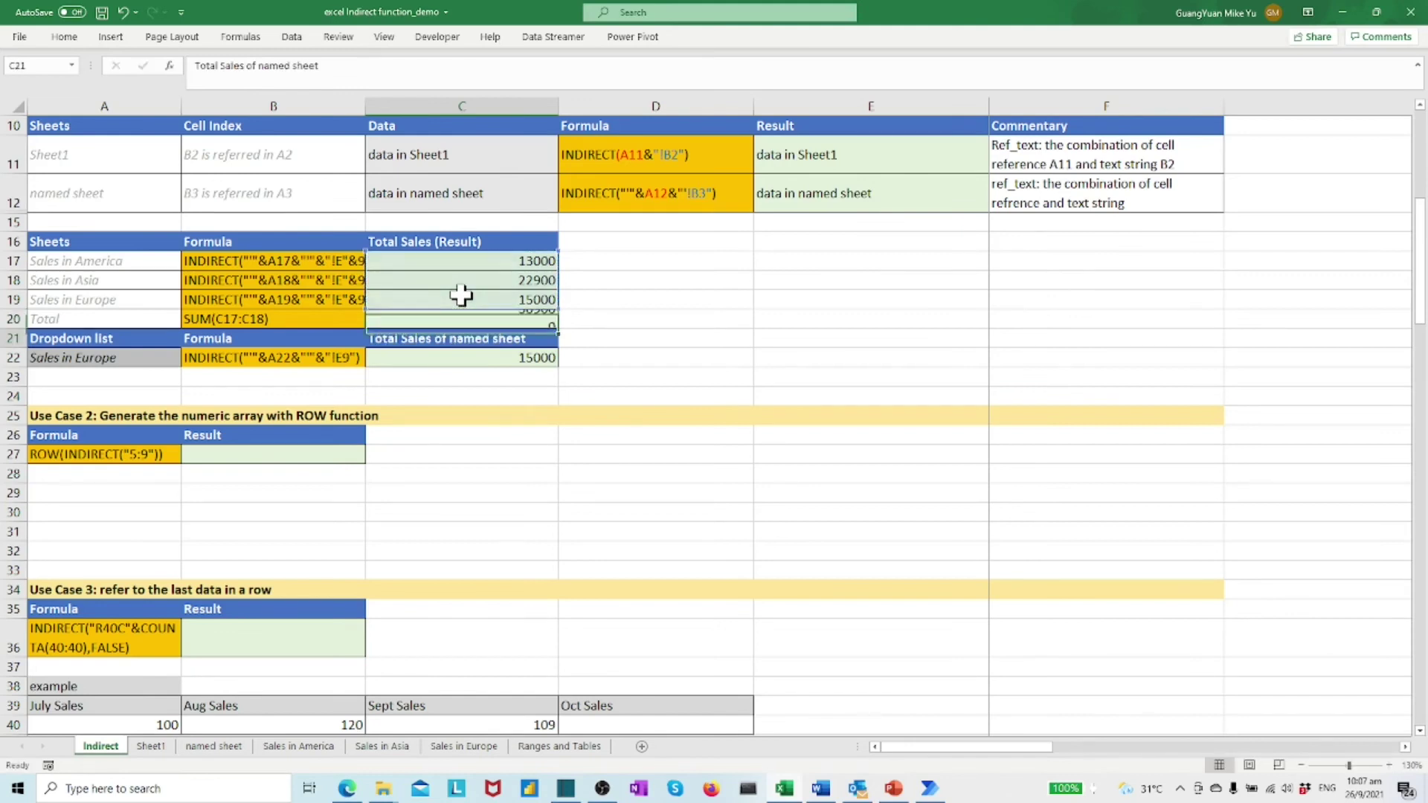
pyautogui.press('Up')
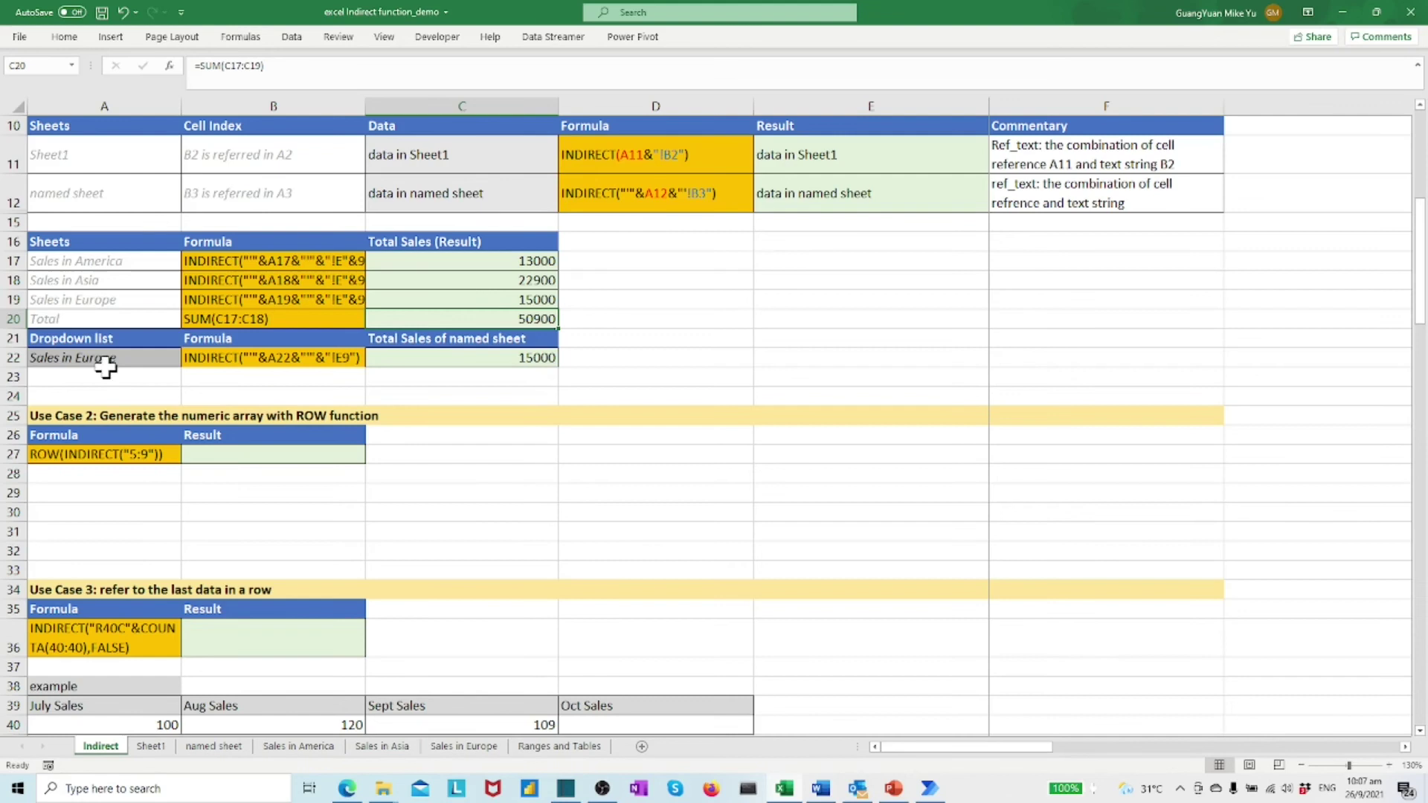
# Choose Sales in America from the dropdown list in cell A22.
pyautogui.click(153, 360)
pyautogui.click(189, 360)
pyautogui.click(190, 373)
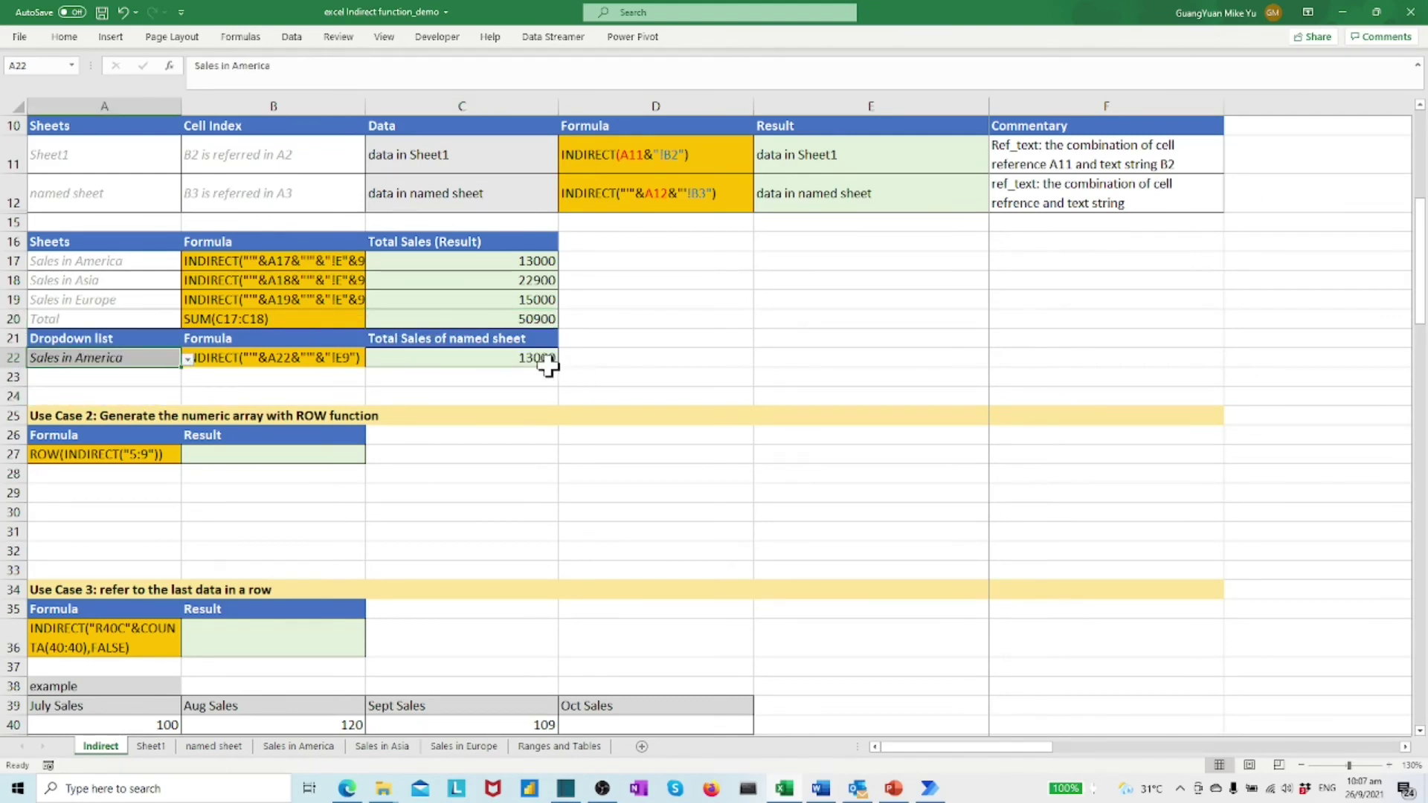
pyautogui.click(1147, 674)
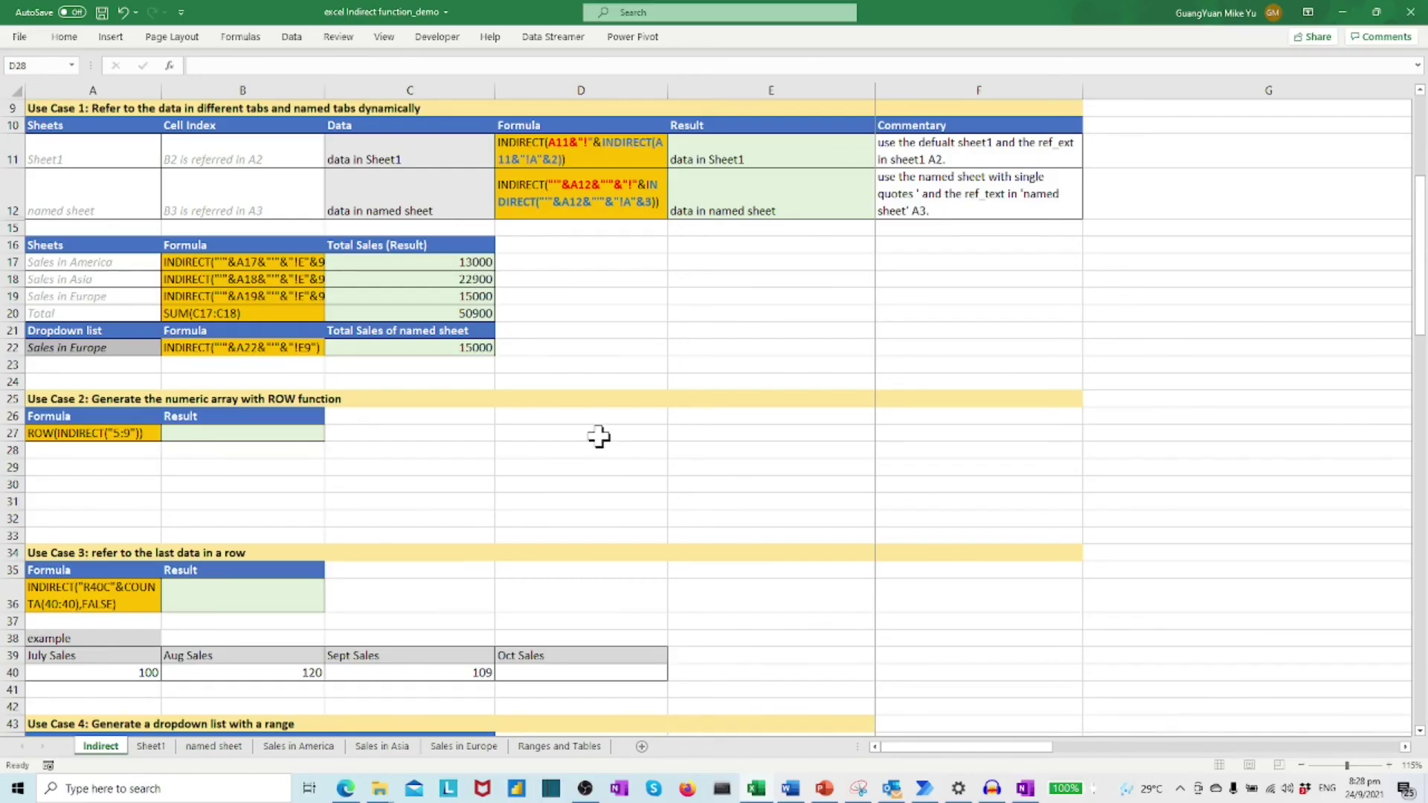
# Enter =ROW(INDIRECT("5:9")) in the Use Case 2 result cell B27 to generate a numeric array.
pyautogui.scroll(-4, 599, 437)
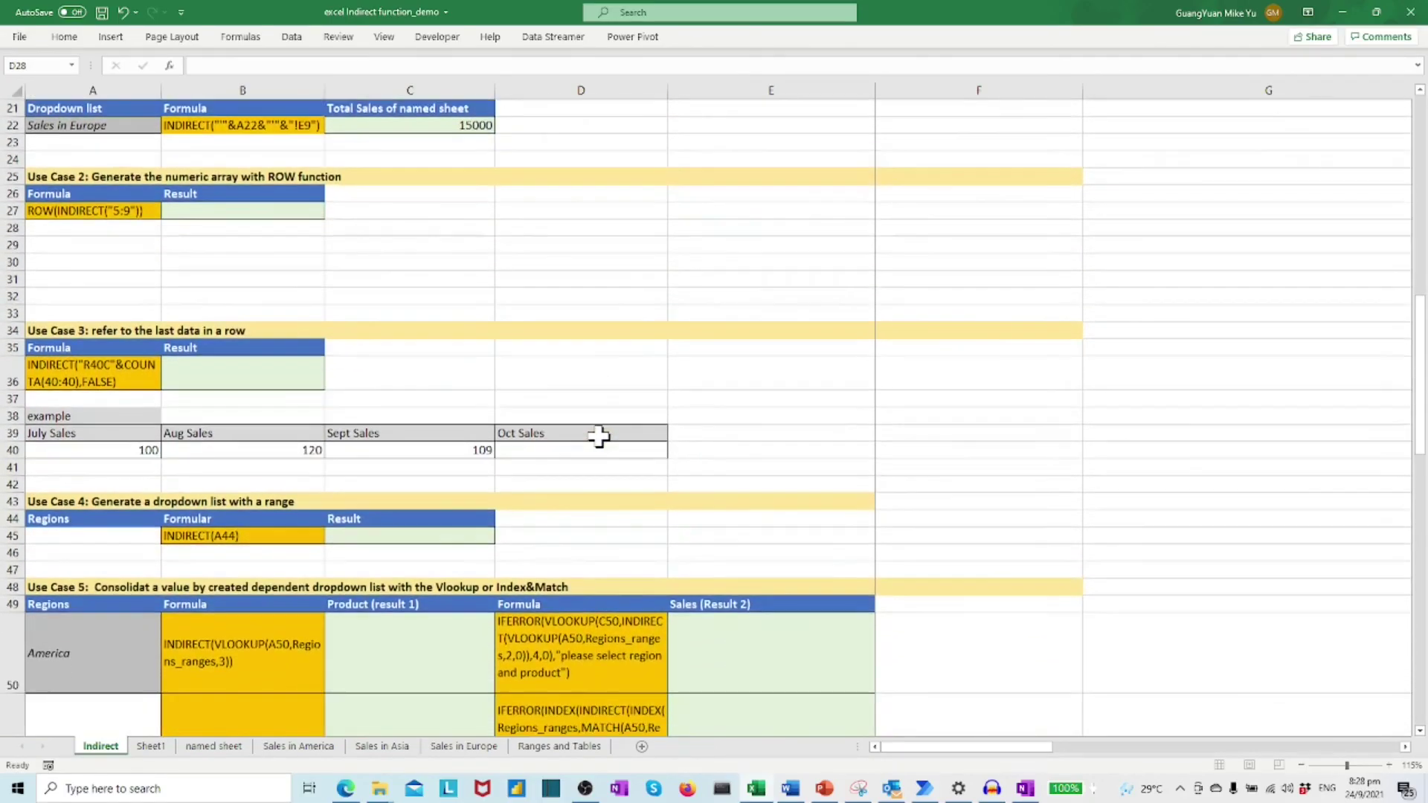
pyautogui.scroll(-1, 599, 437)
pyautogui.scroll(2, 619, 229)
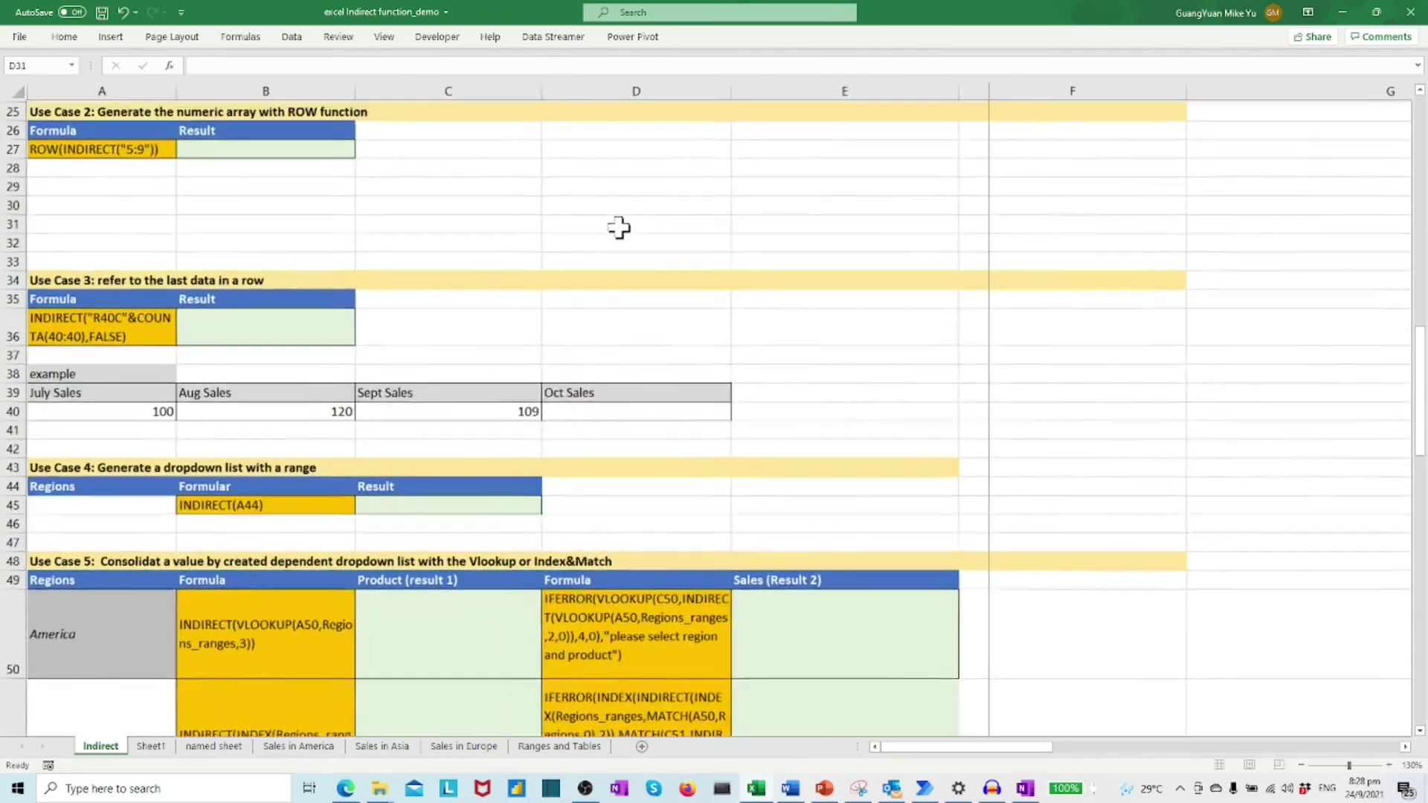
pyautogui.click(331, 185)
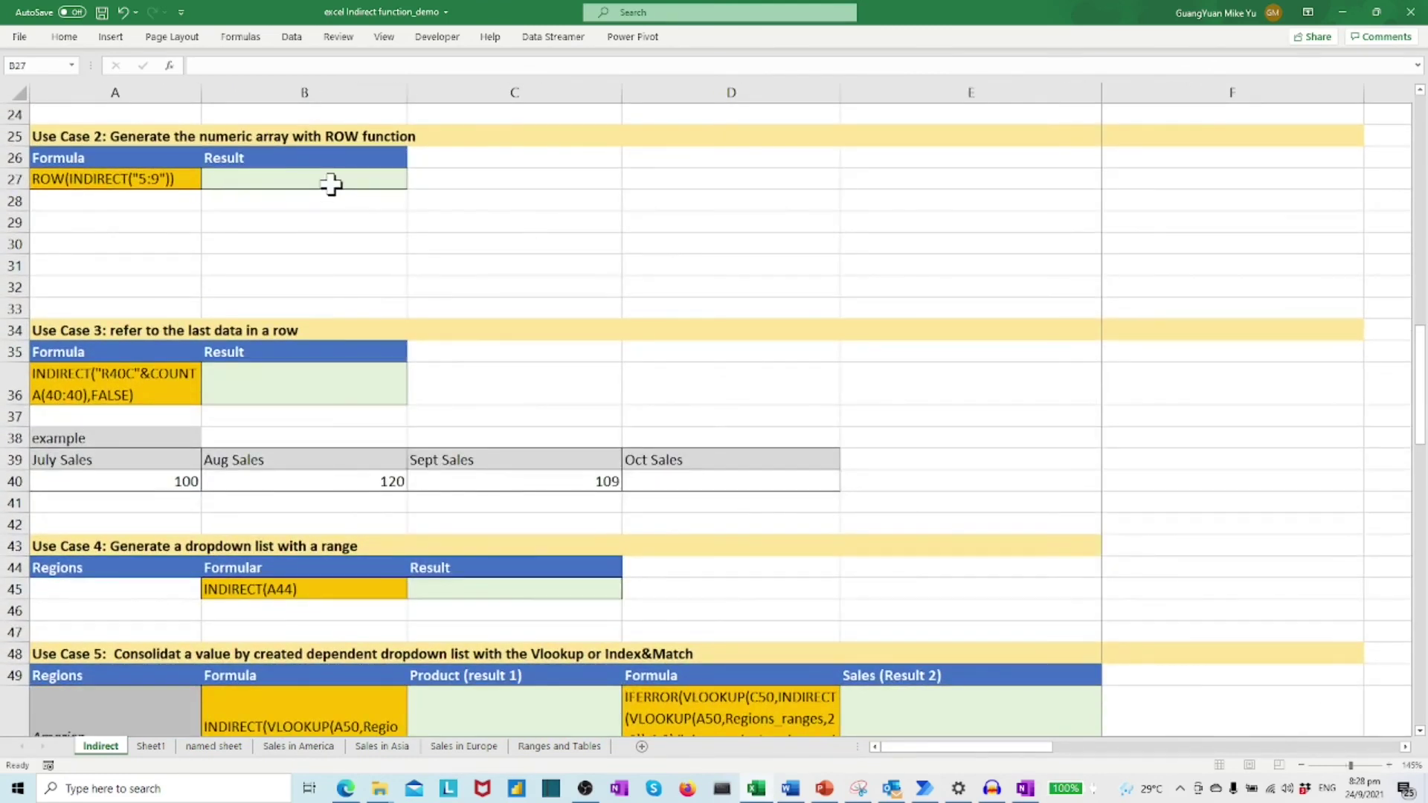
pyautogui.write('=R')
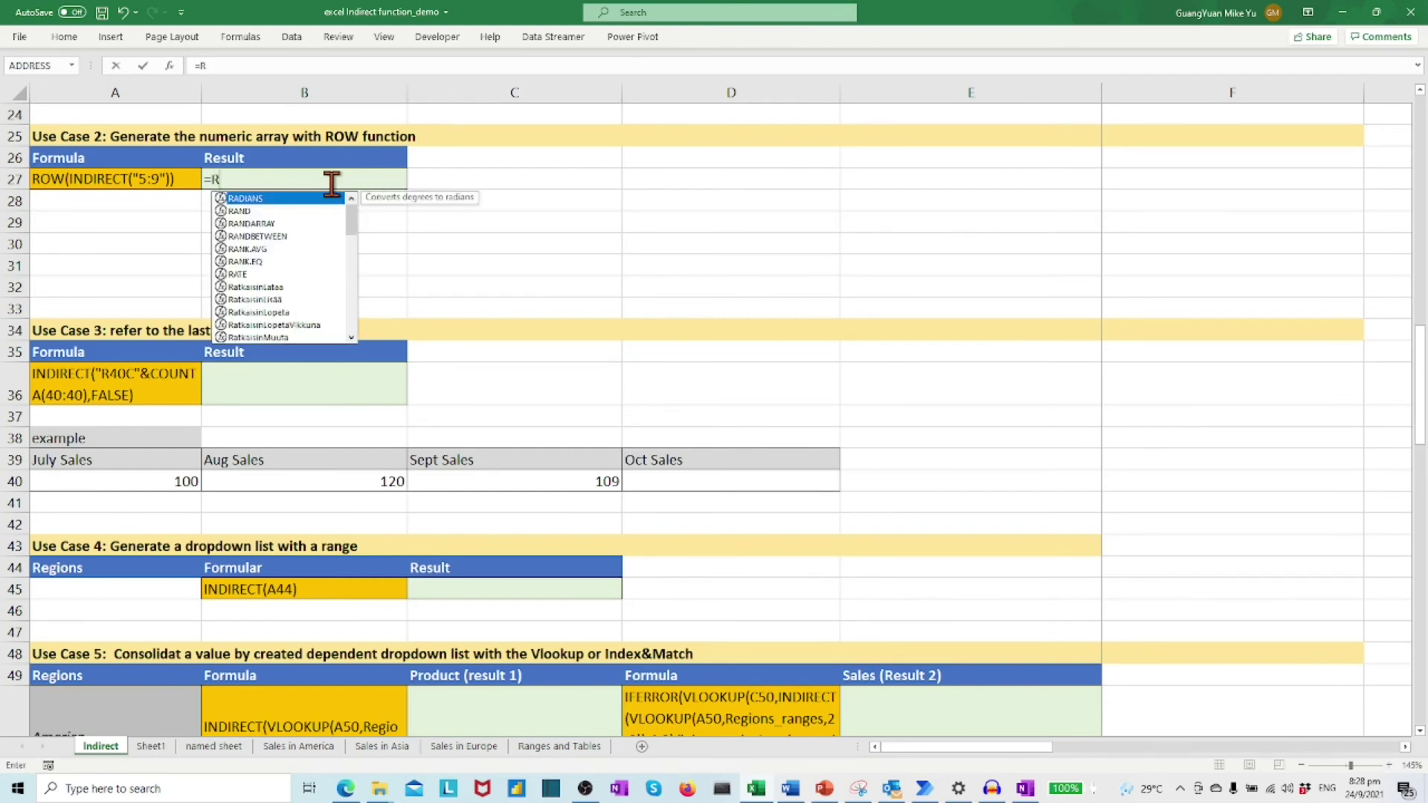
pyautogui.write('ow')
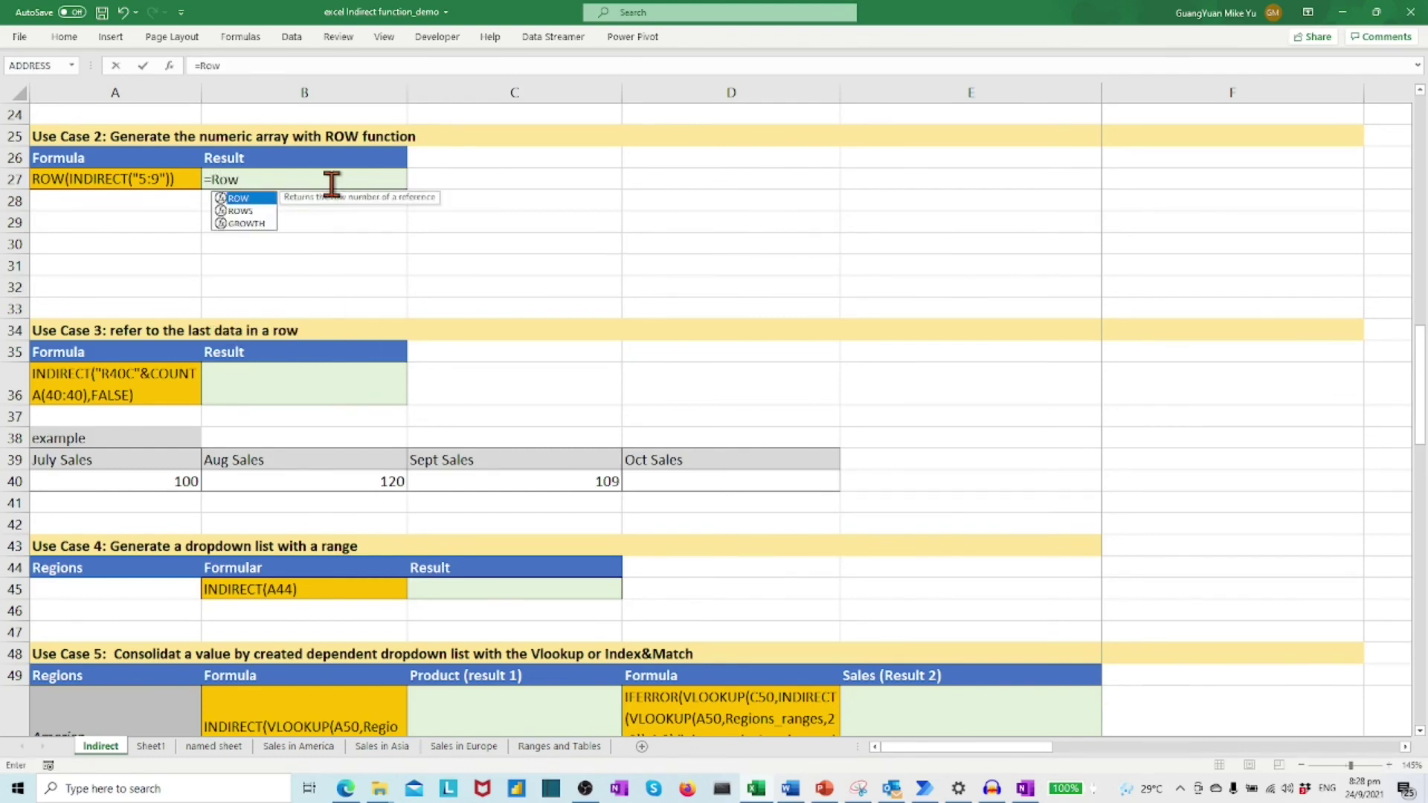
pyautogui.write('(')
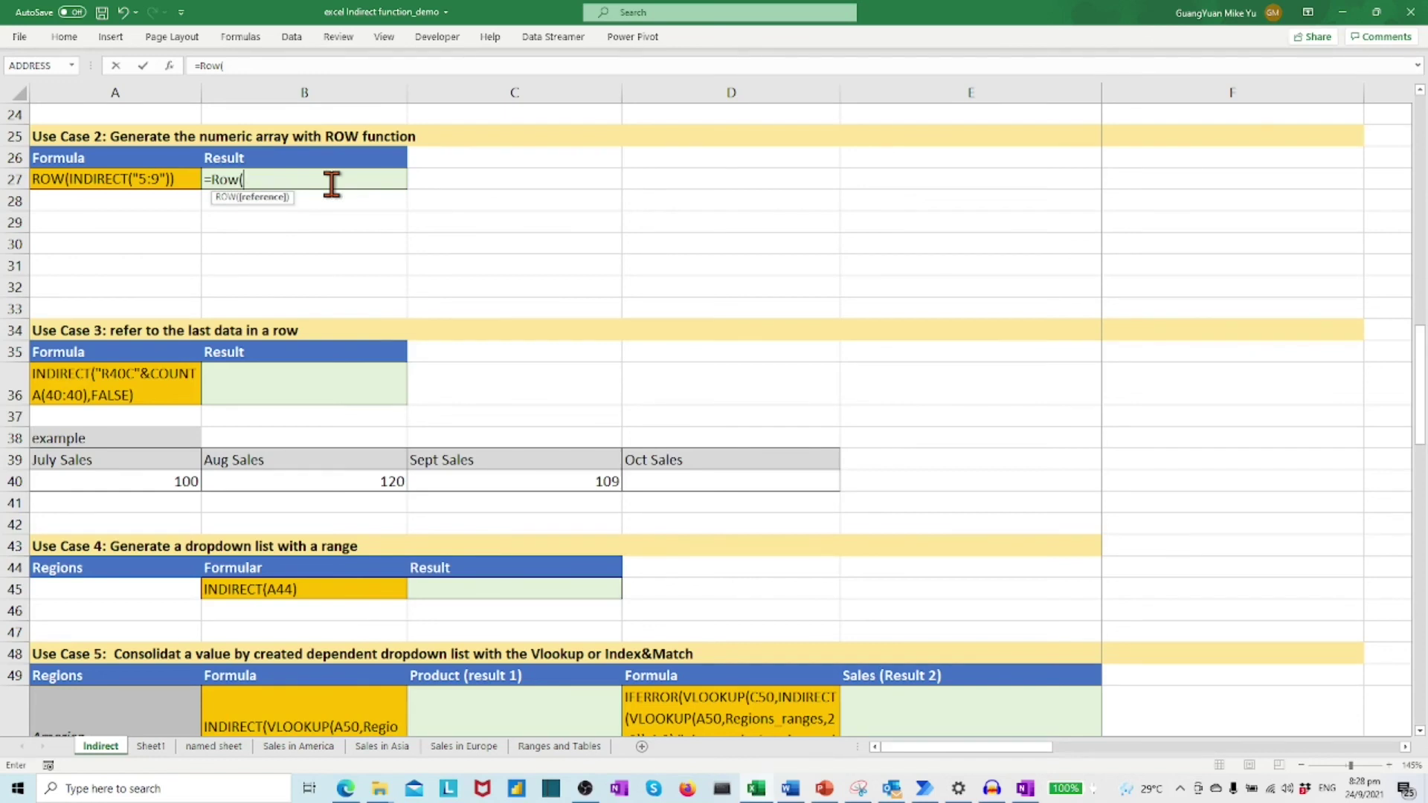
pyautogui.write('Ind')
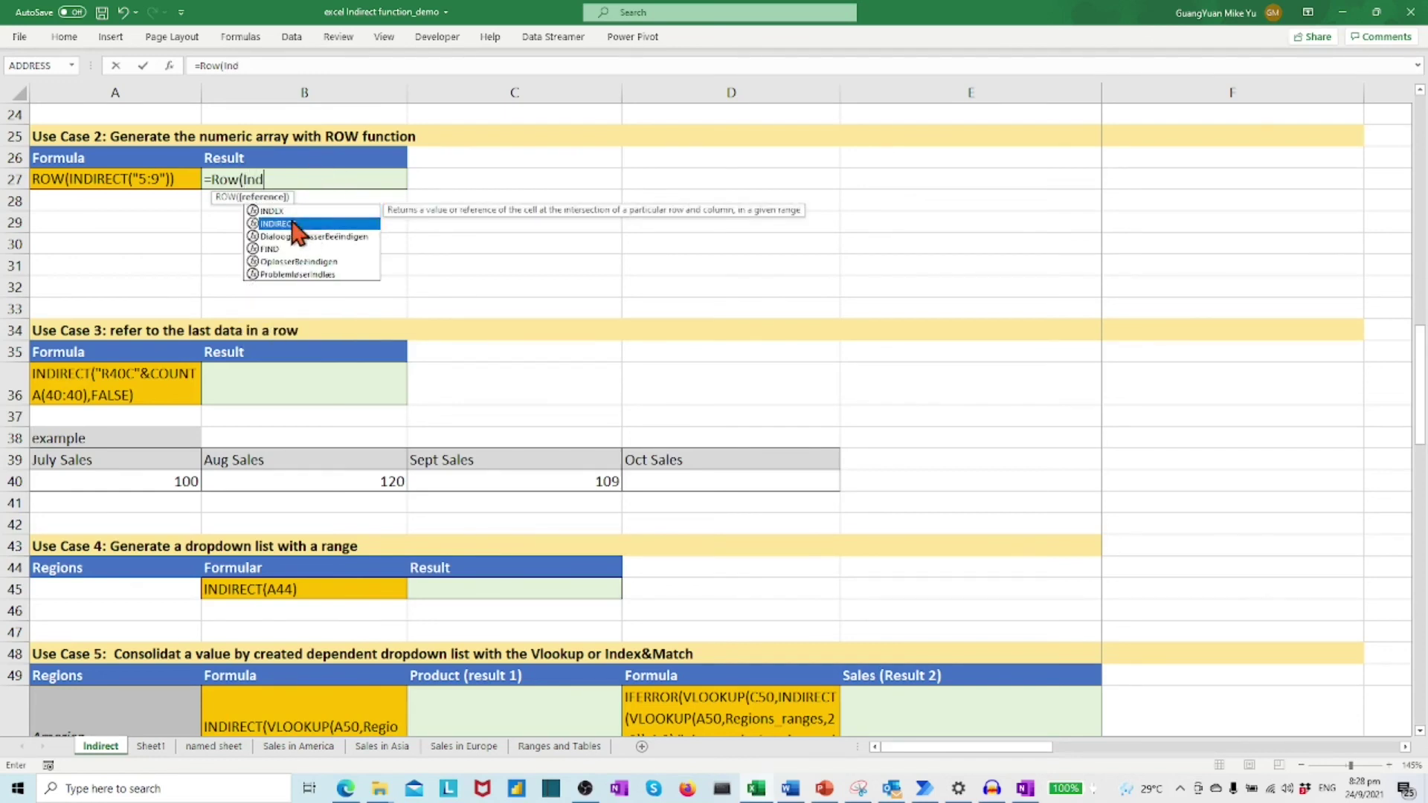
pyautogui.doubleClick(297, 225)
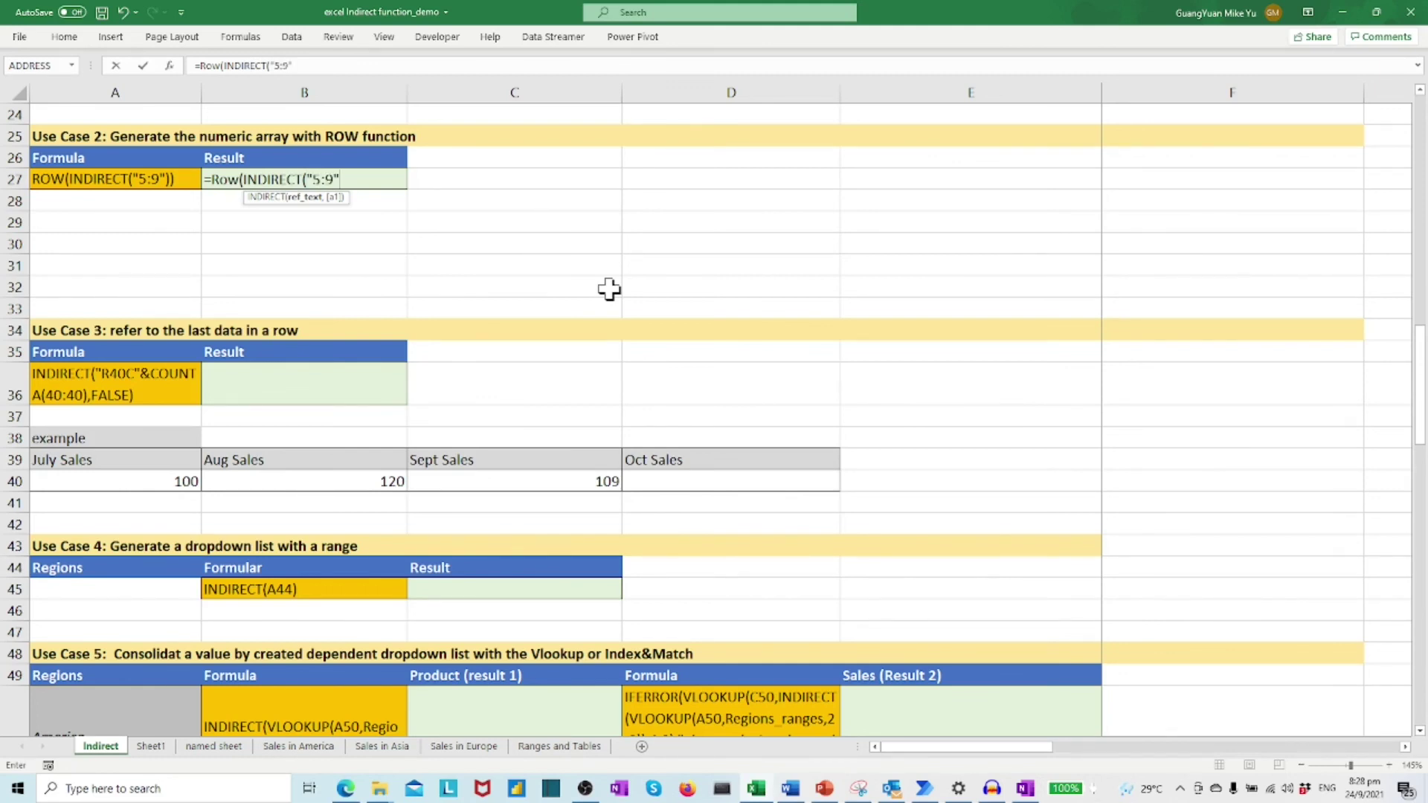
pyautogui.write('"5:9"))')
pyautogui.press('Return')
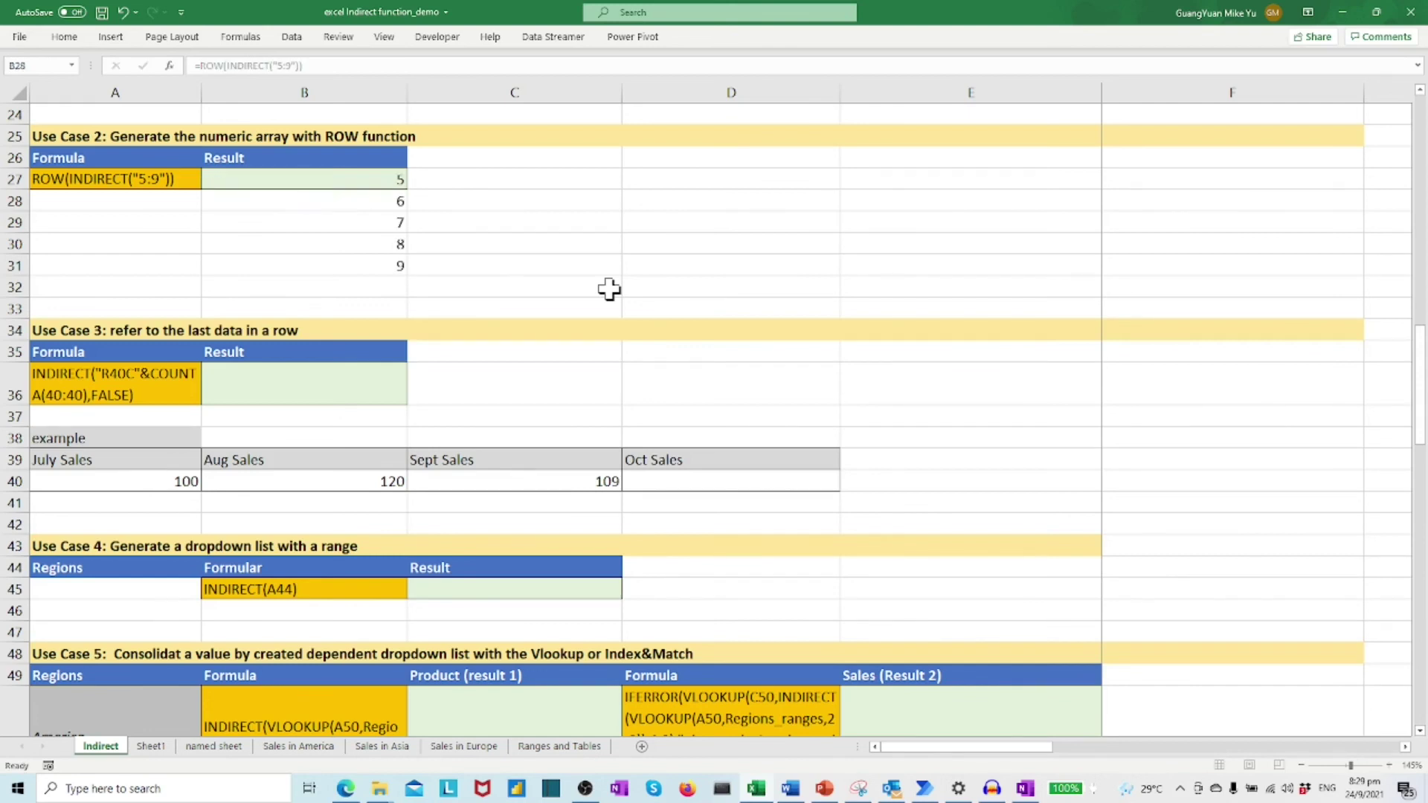